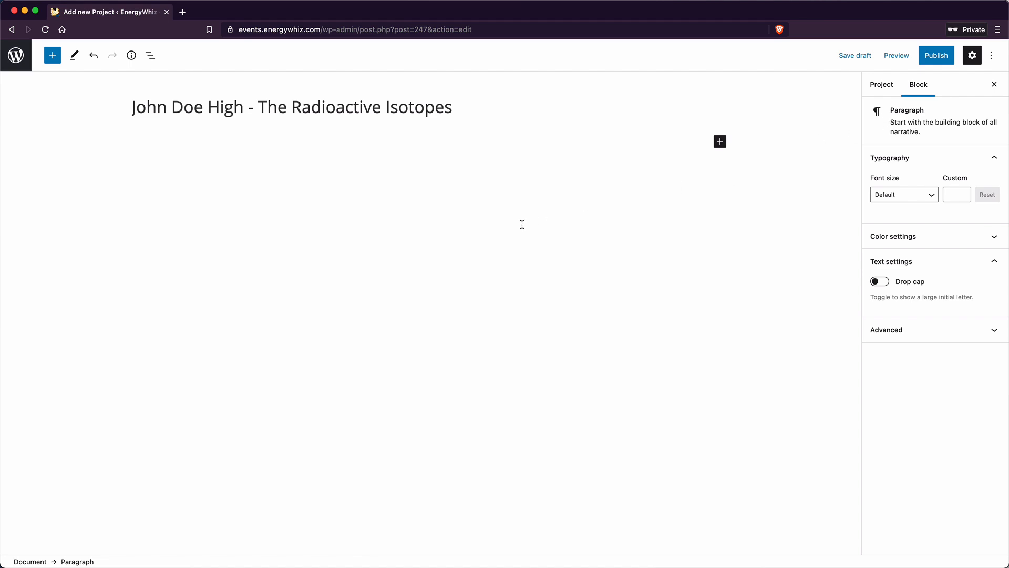
Step: Fill the empty paragraph with repeated "This is some text." and "This is some text here as well." sentences, and bold the second sentence
text(This is some text.  This is some text here as well.  This is some text. This is some text here as well.This is some text. This is some text here as well.This is some text. This is some text here as well.This is some text. This is some text here as well.This is some text. This is some text here as well.This is some text. This is some text here as well.This is some text. This is some text here as well.This is some text. This is some text here as well.This is some text. This is some text here as well.This is some text. This is some text here as well.This is some text. This is some text here as well.This is some text. This is some text here as well.This is some text. This is some text here as well.This is some text. This is some text here as well.This is some text. This is some text here as well.This is some text. This is some text here as well.This is some text. This is some text here as well.This is some text. This is some text here as well. This is some text. This is some text here as well. This is some text. This is some text here as well. This is some text. This is some text here as well. This is some text. This is some text here as well.)
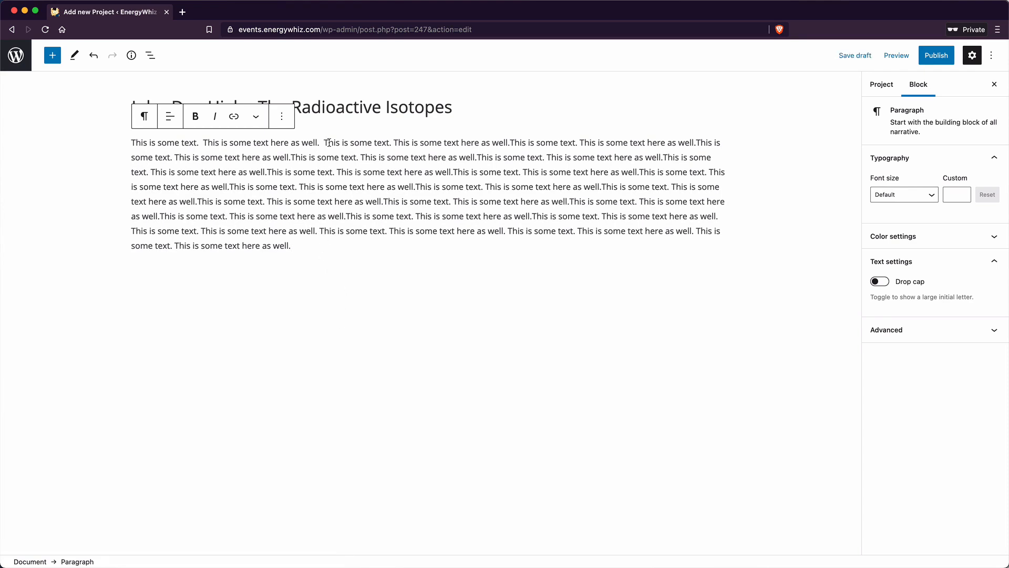
drag(319, 142, 204, 139)
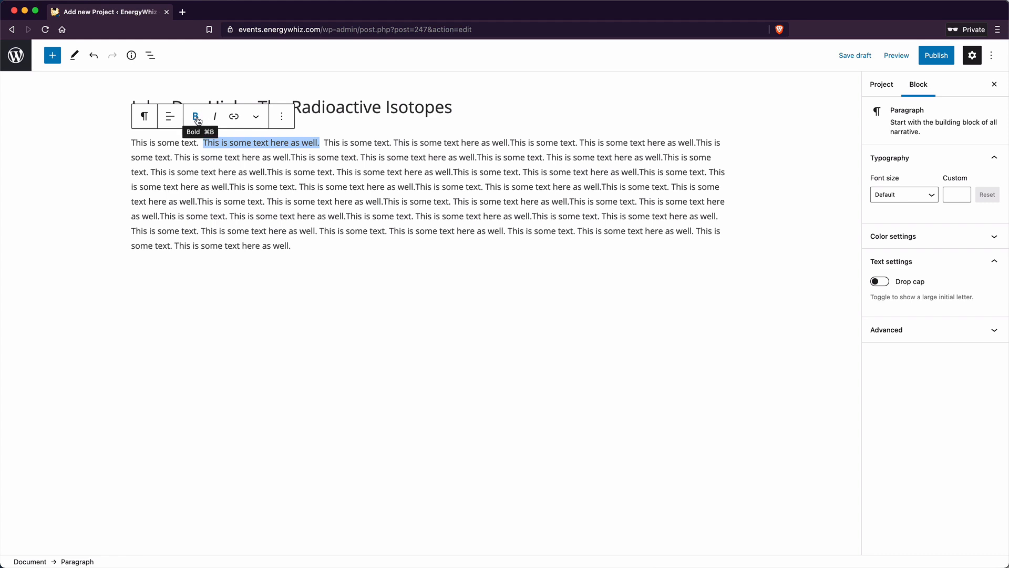
click(198, 121)
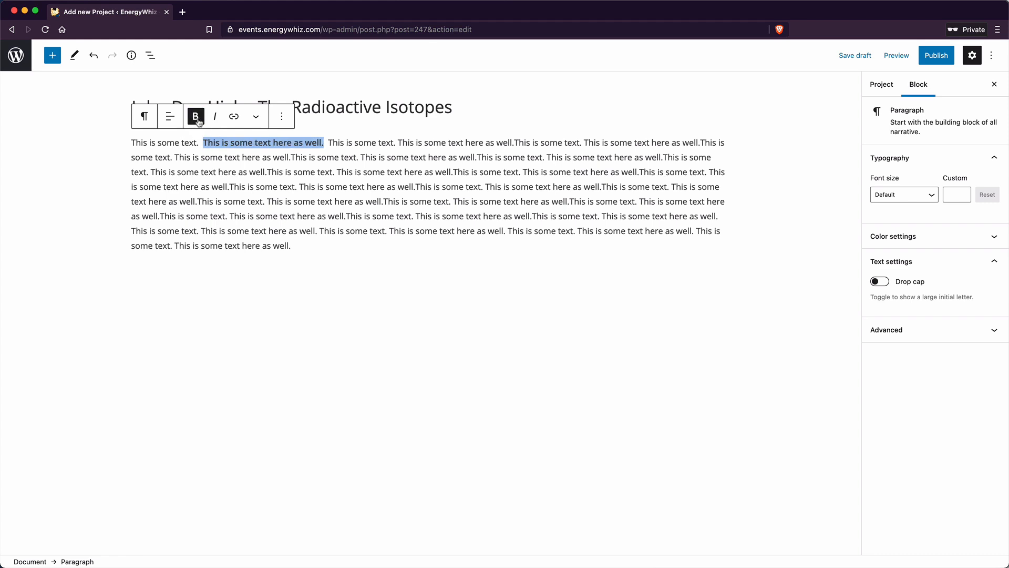
click(312, 246)
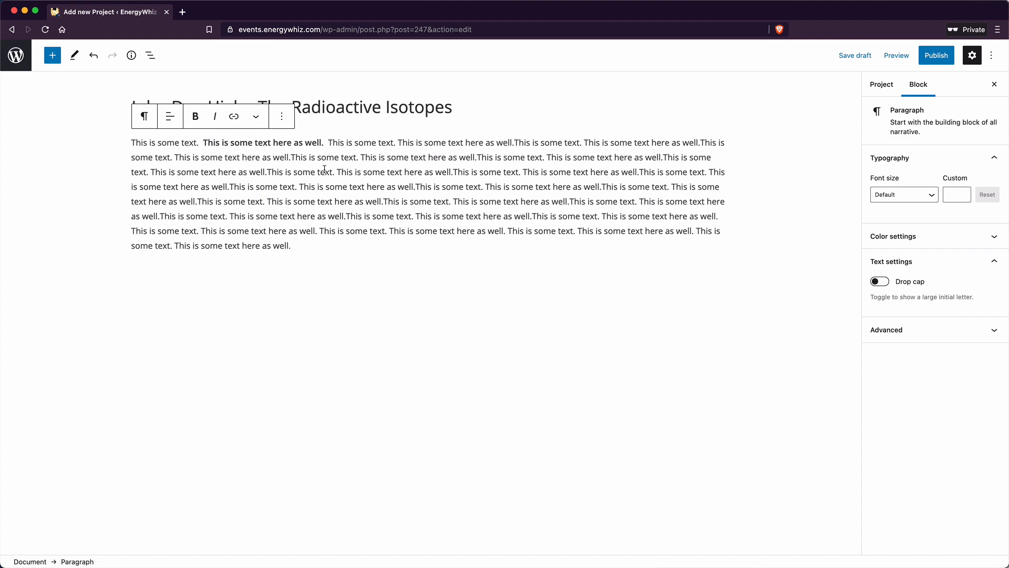
Step: Italicize the sentence "This is some text." in the middle of the paragraph's third line
drag(268, 172, 335, 172)
click(215, 117)
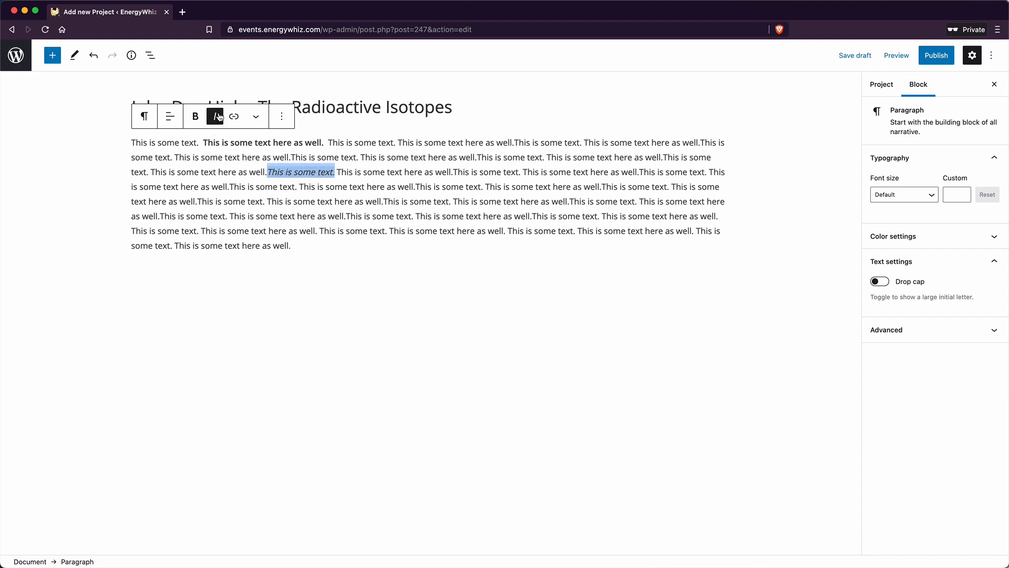
click(329, 255)
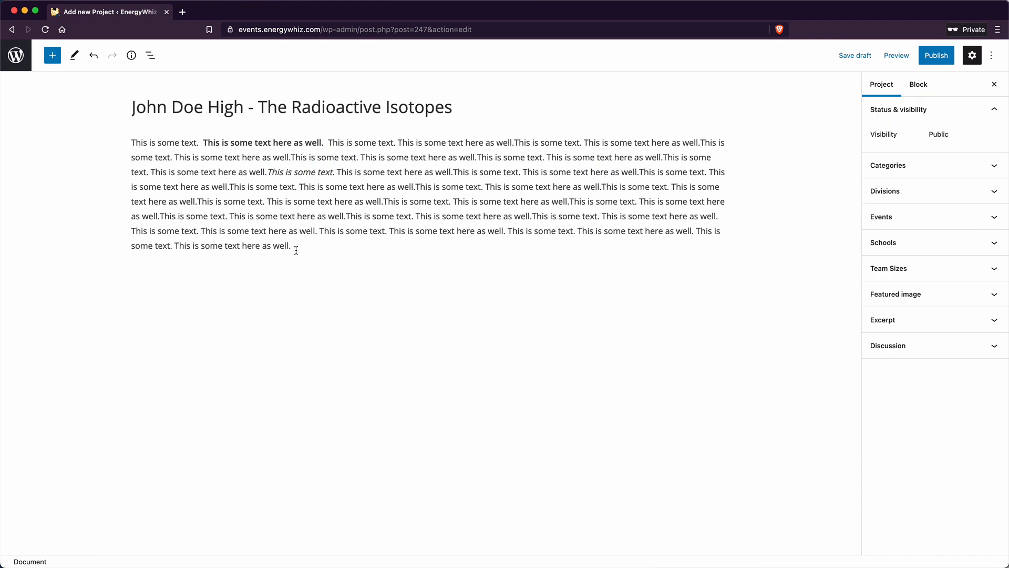
Step: Link the sentence "This is some text here as well." in the paragraph's sixth line to energywhiz.com
drag(231, 215, 344, 212)
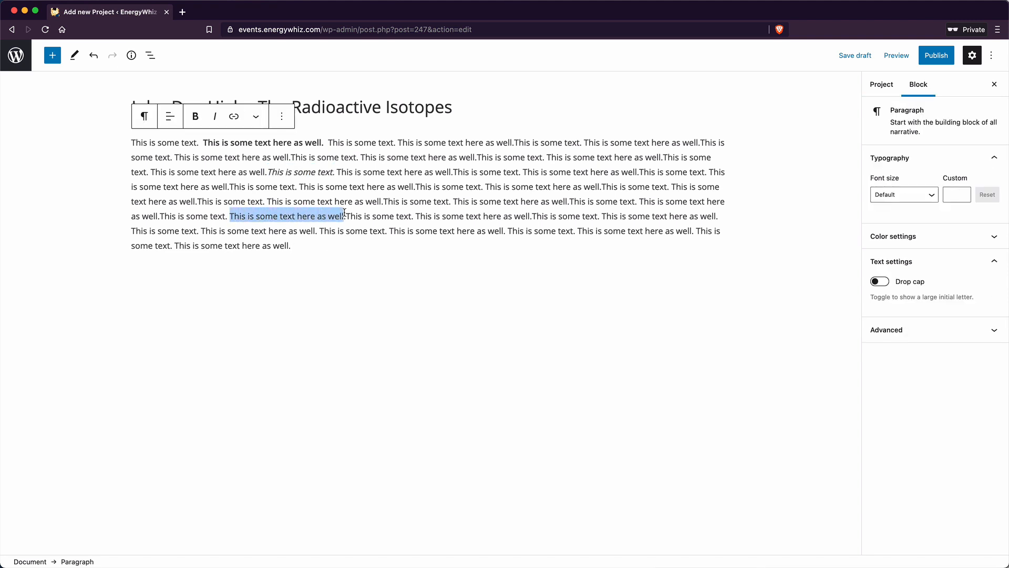
click(234, 116)
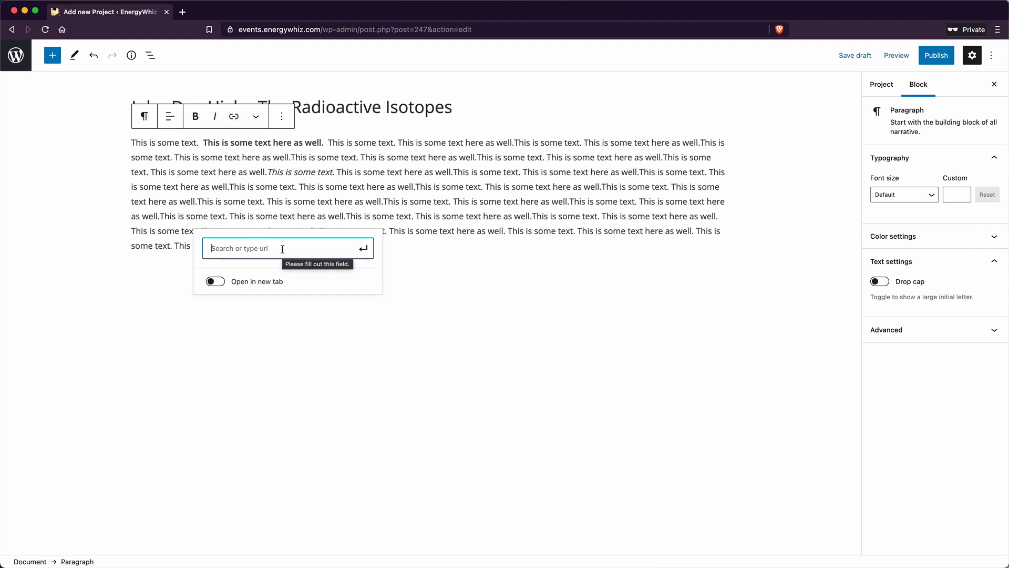
text(energywhiz.com)
key(Return)
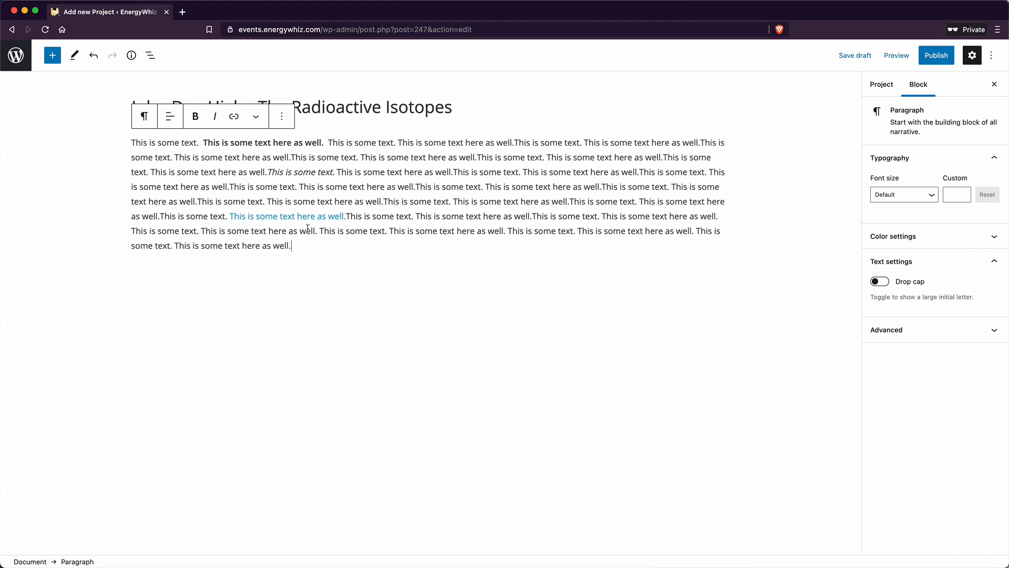
Step: Try right and center text alignment on the paragraph, and return it to left alignment
drag(319, 247, 132, 231)
click(170, 116)
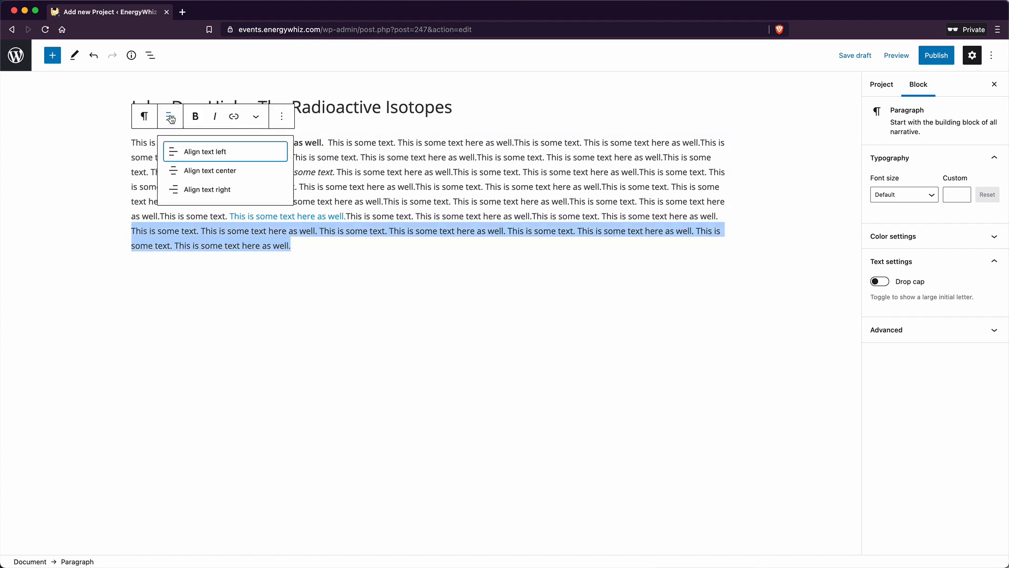
click(189, 191)
click(170, 116)
click(215, 171)
click(170, 116)
click(190, 150)
click(295, 244)
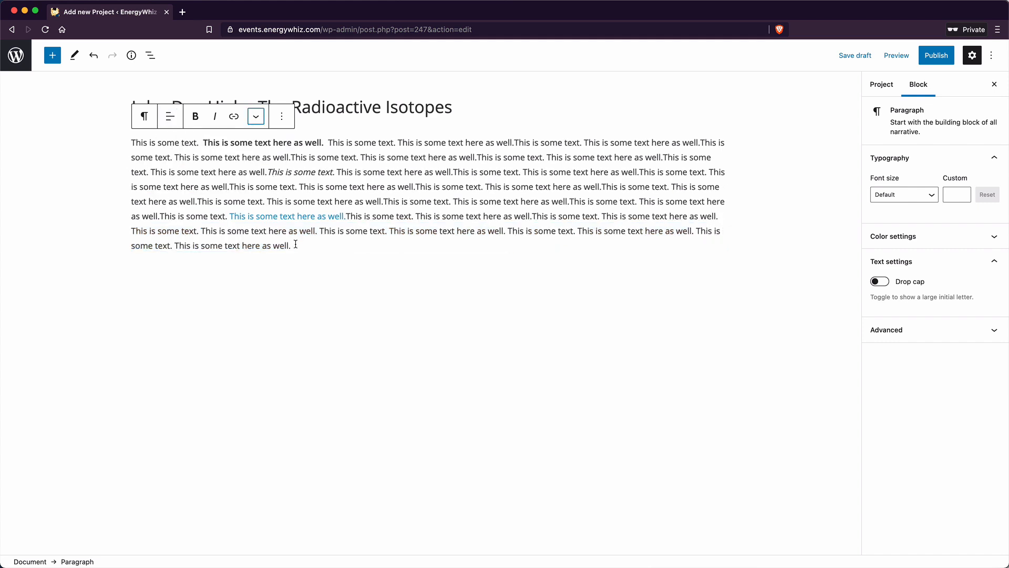
Step: Color the text from the seventh line's second sentence to the paragraph's end luminous vivid orange
drag(294, 249, 200, 230)
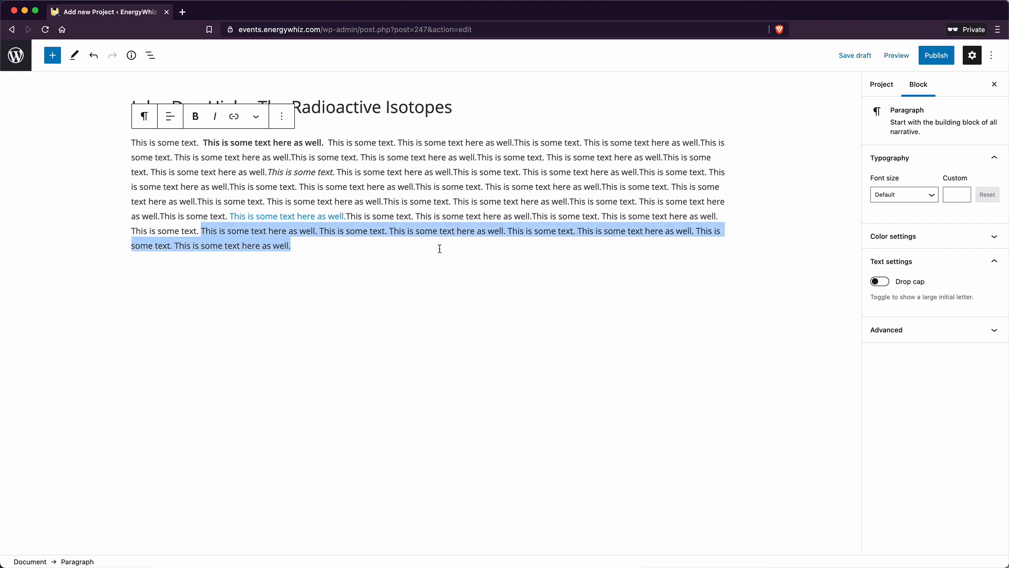
click(256, 116)
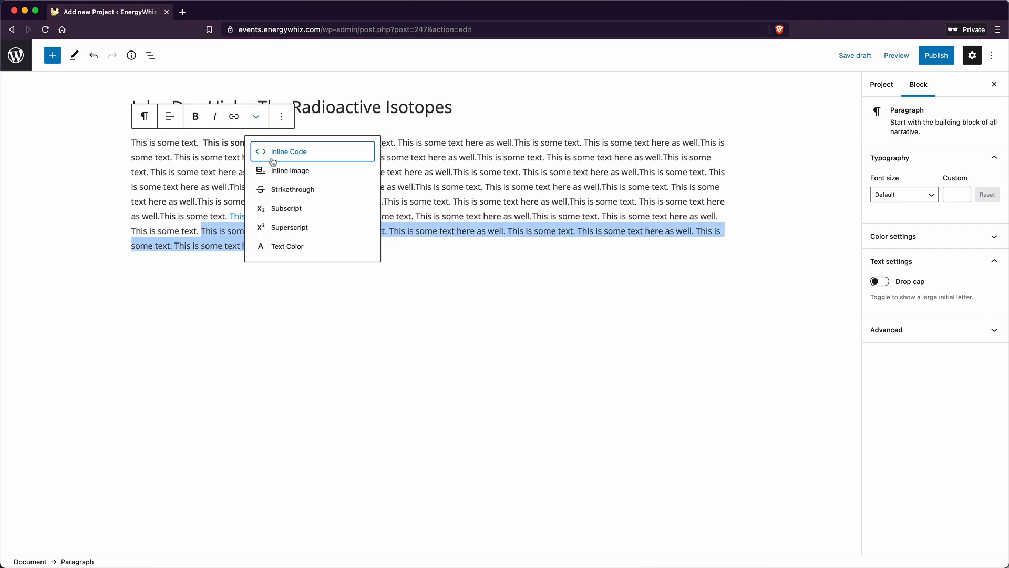
click(289, 246)
click(372, 297)
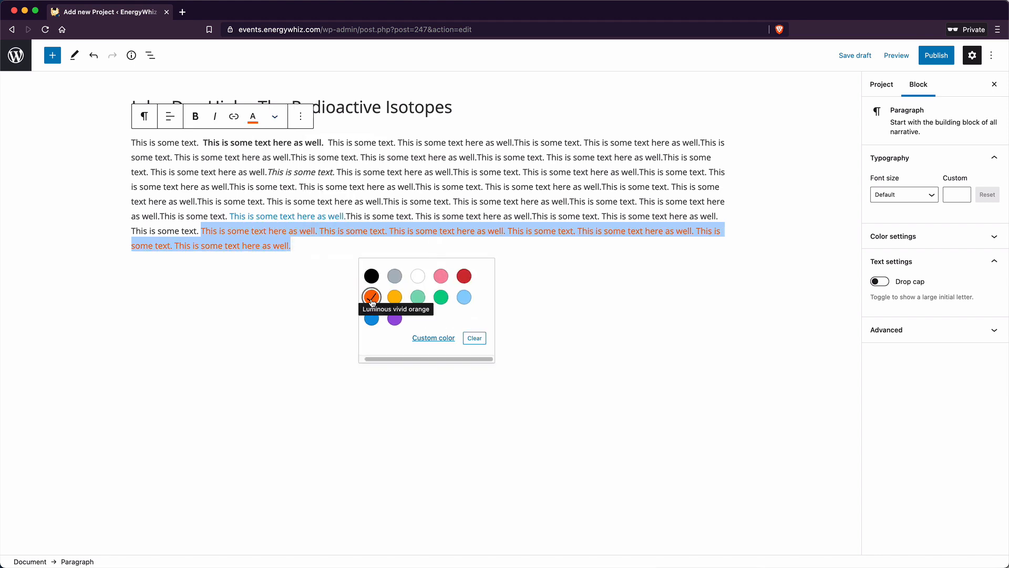
Step: Color two adjoining sentences in the paragraph's fourth line green, and one "This is some text." in the second line dark red
click(442, 202)
drag(482, 187, 298, 186)
click(256, 116)
click(289, 245)
click(406, 238)
click(516, 202)
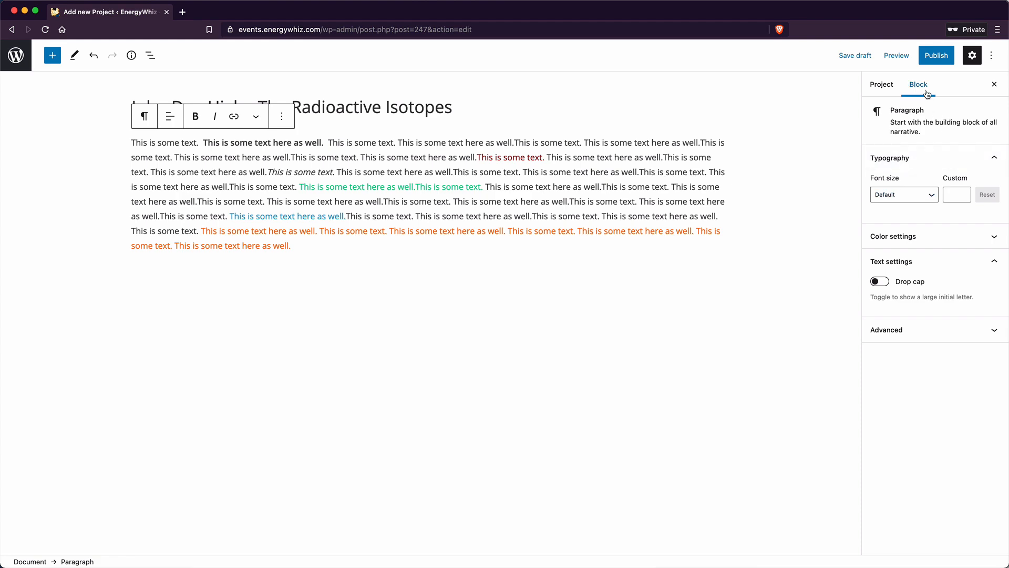
Step: Set the whole paragraph's font size to Medium
click(911, 199)
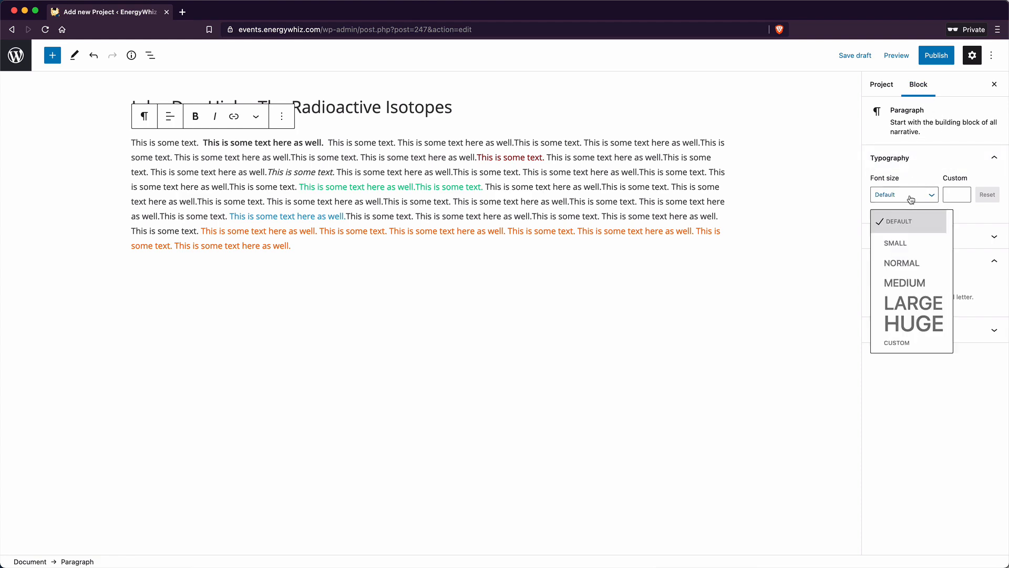
click(904, 282)
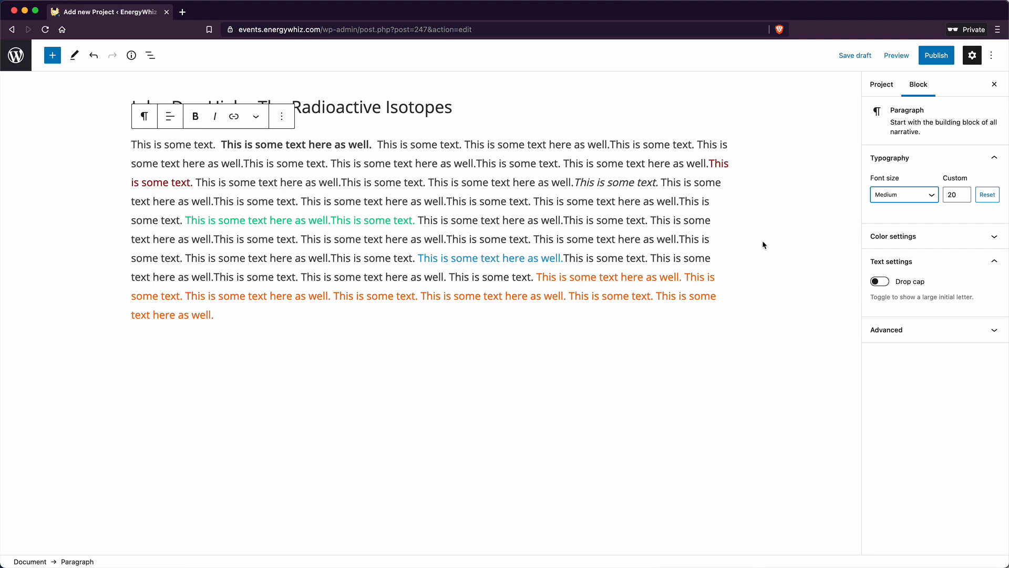
Step: Add a new paragraph below reading "This is a separate paragraph." and set its font size to Large
click(614, 344)
key(Return)
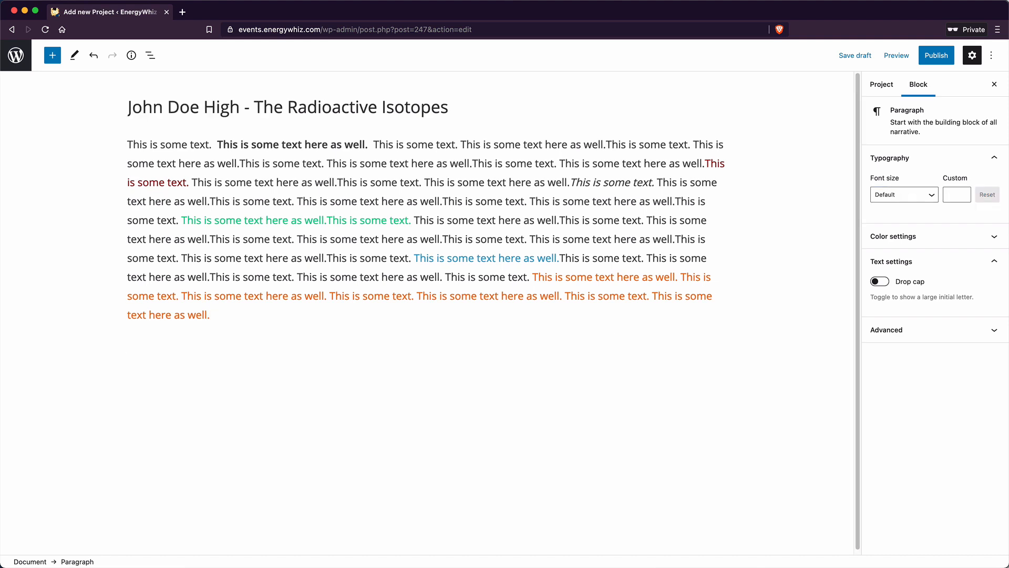
text(This is a separate paragraph.)
click(920, 197)
click(919, 300)
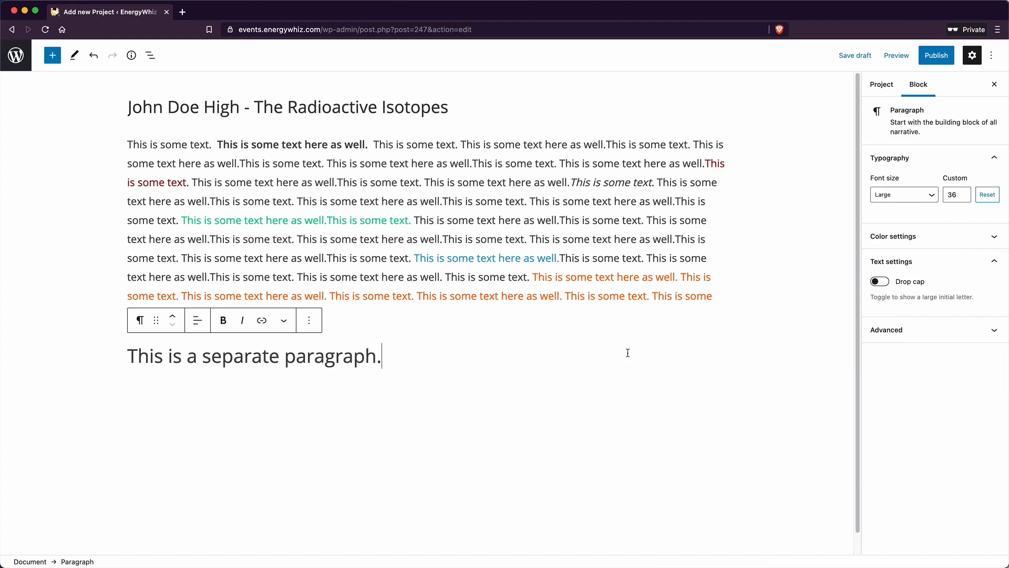
Step: Give the first paragraph a black background color and a white text color
click(993, 244)
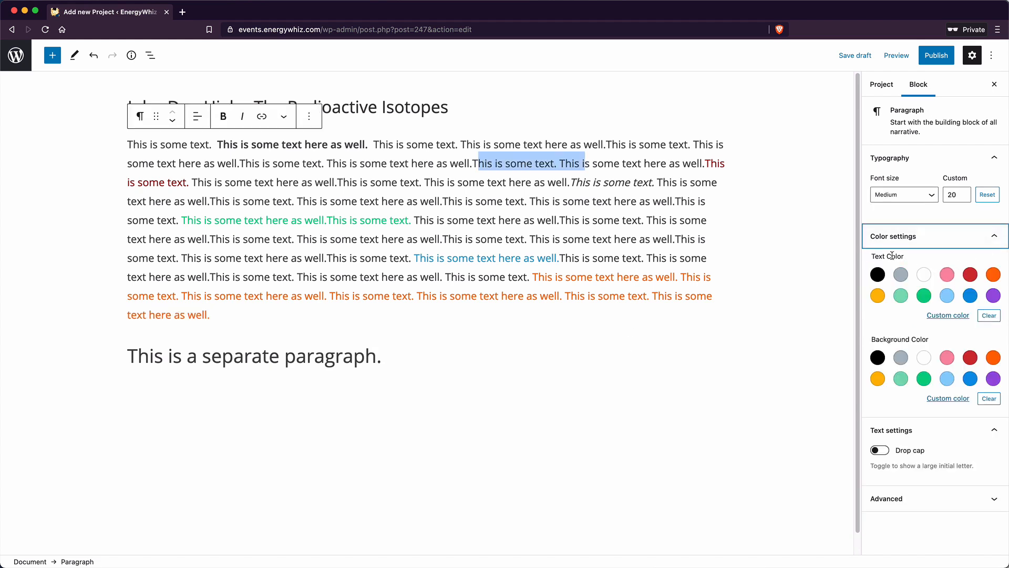
click(878, 357)
click(921, 306)
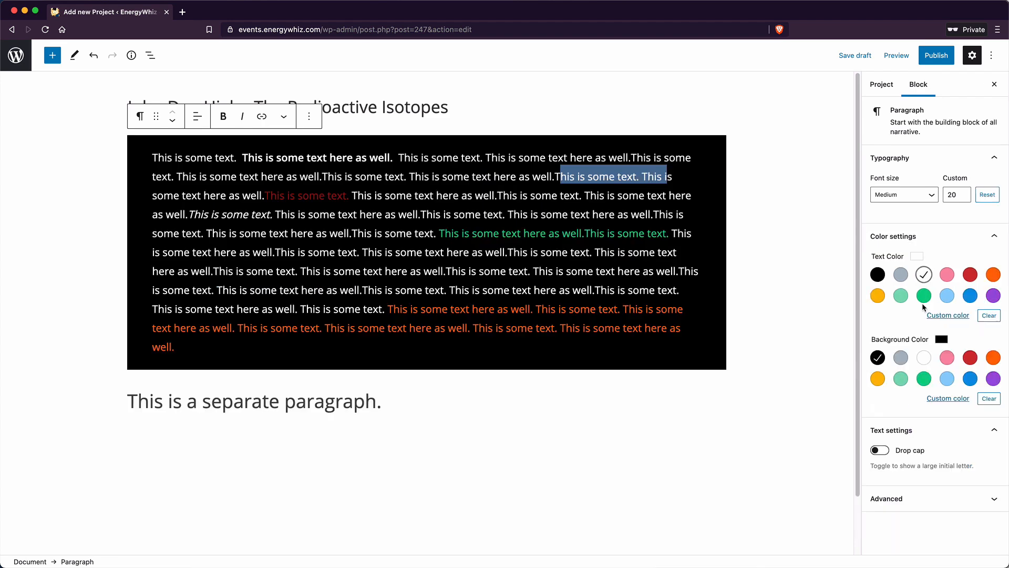
Step: Color the sentence "This is some text here as well." after the bold part of the first paragraph's opening line purple
drag(484, 157, 631, 158)
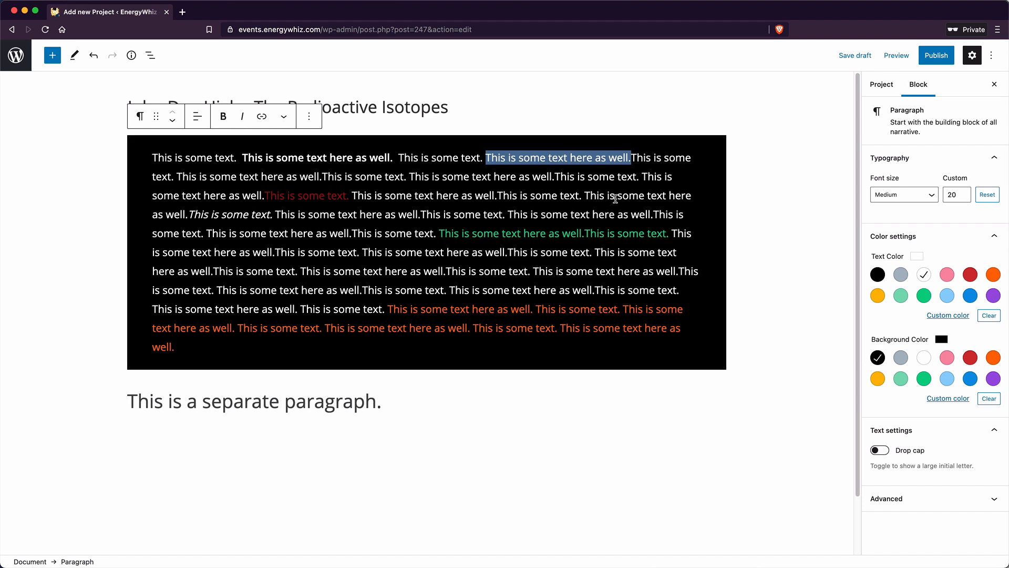
click(284, 116)
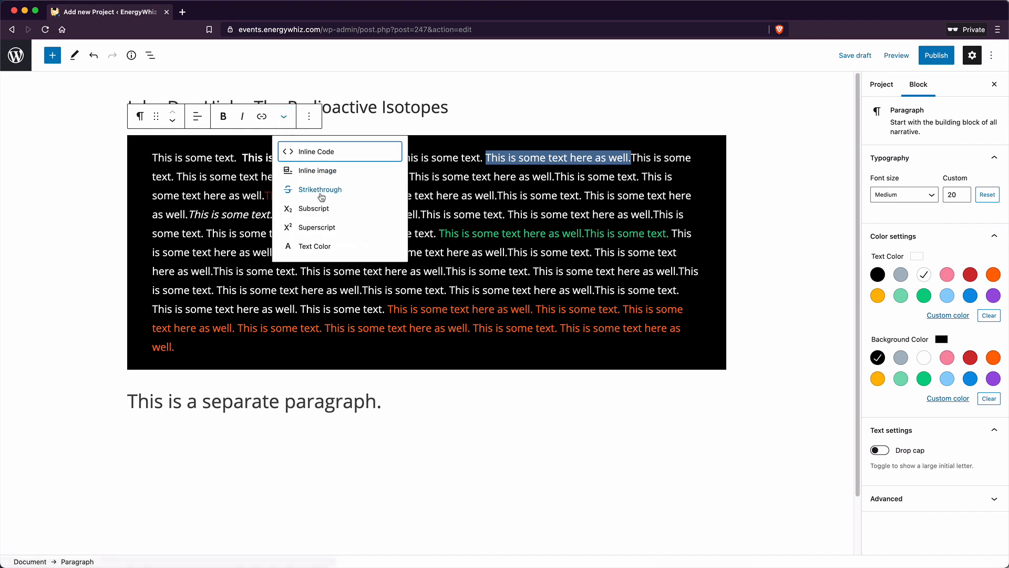
click(325, 245)
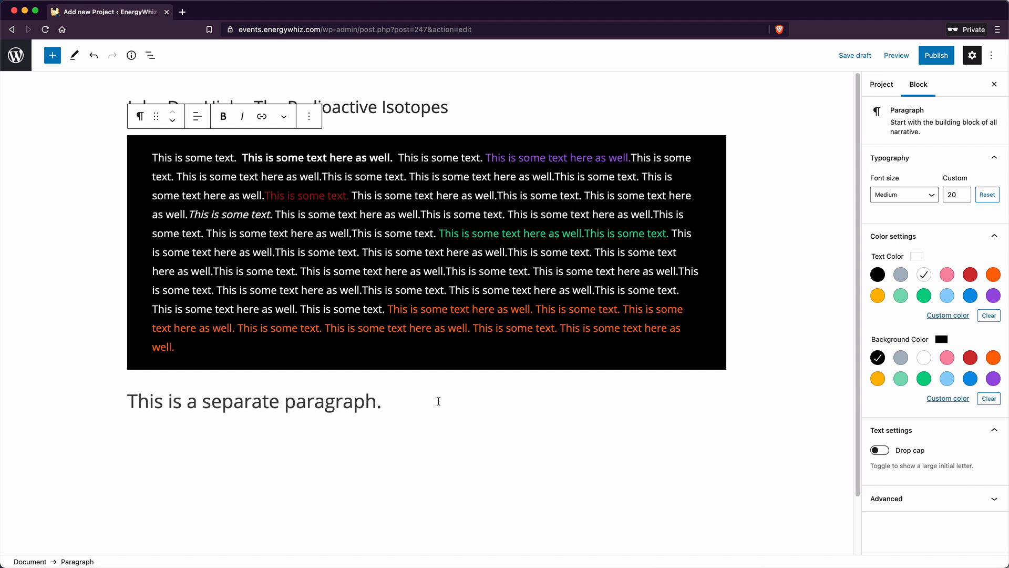
Step: Turn on the drop cap for the first paragraph
click(894, 236)
click(879, 281)
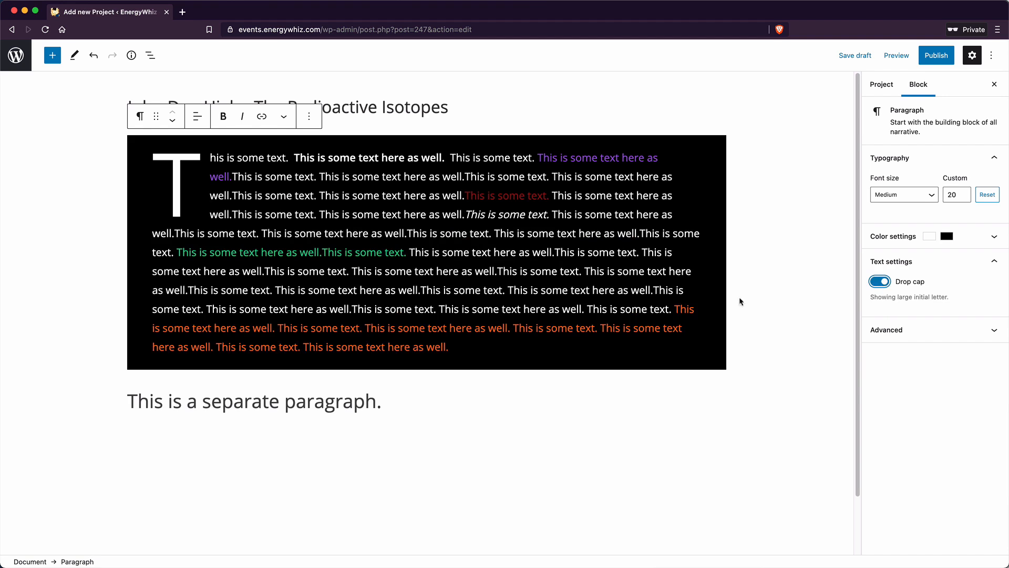
click(288, 401)
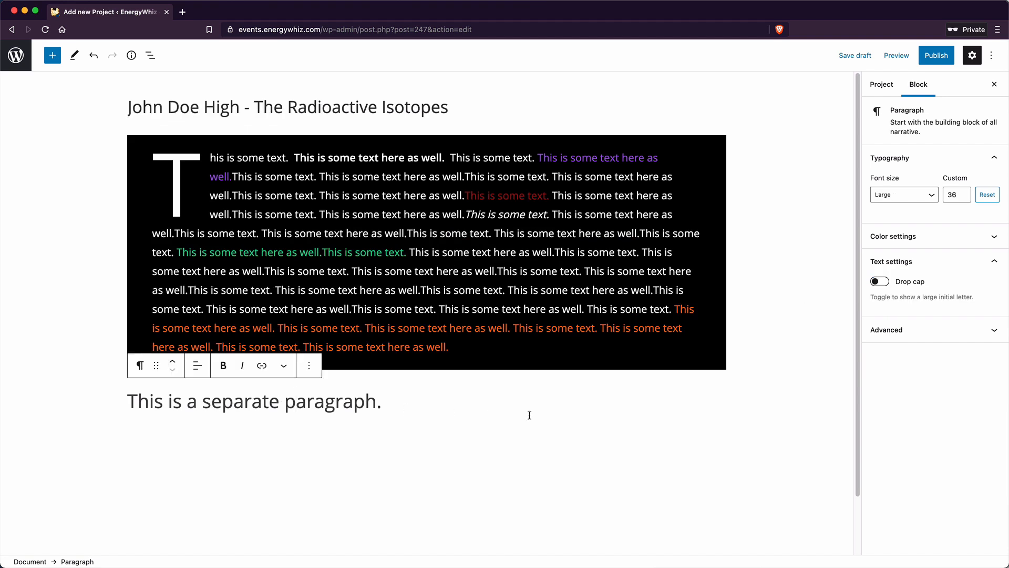
Step: Insert a Heading block below the second paragraph with the text "This is a heading."
click(470, 434)
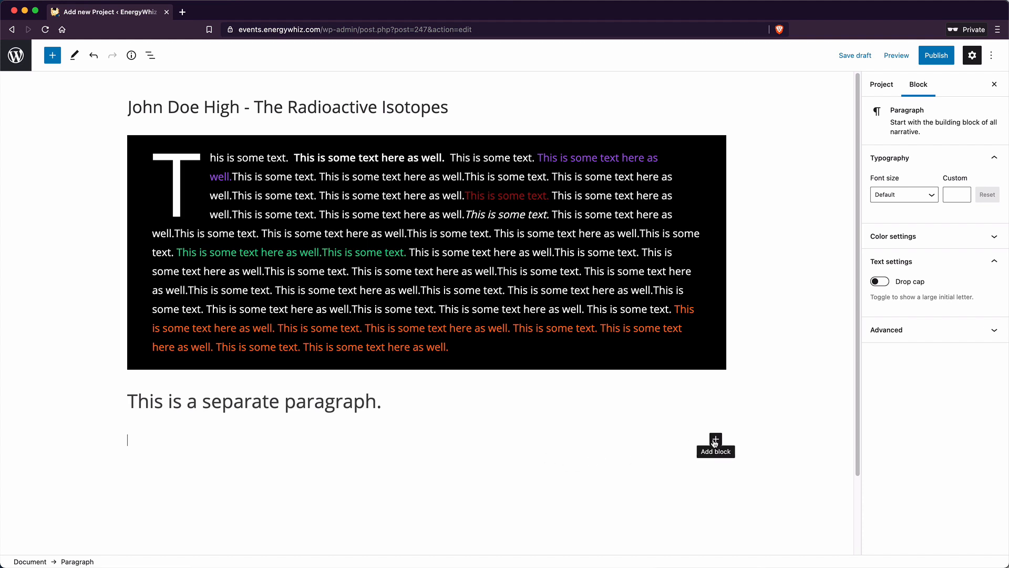
click(53, 56)
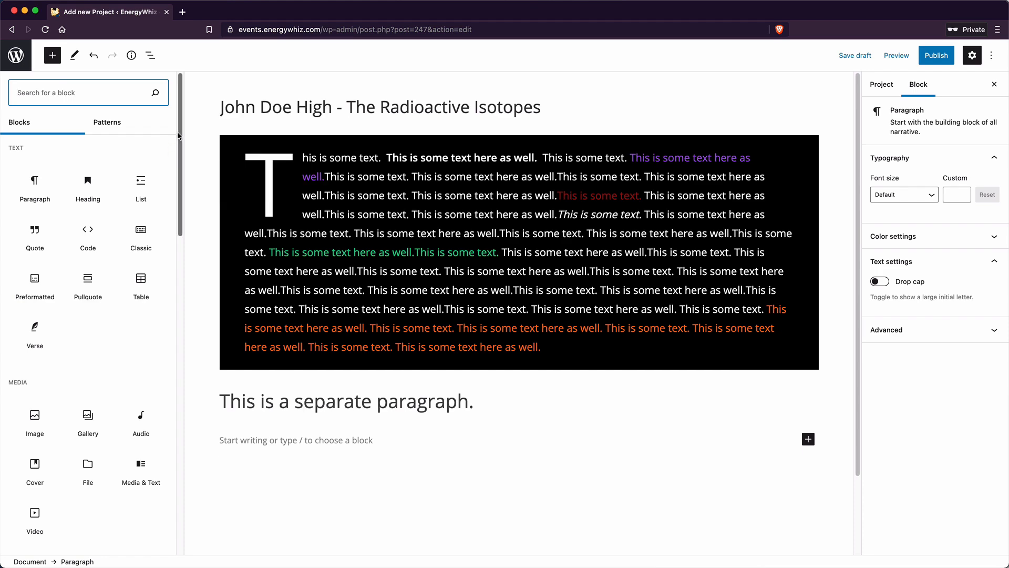
click(88, 187)
text(This is a heading)
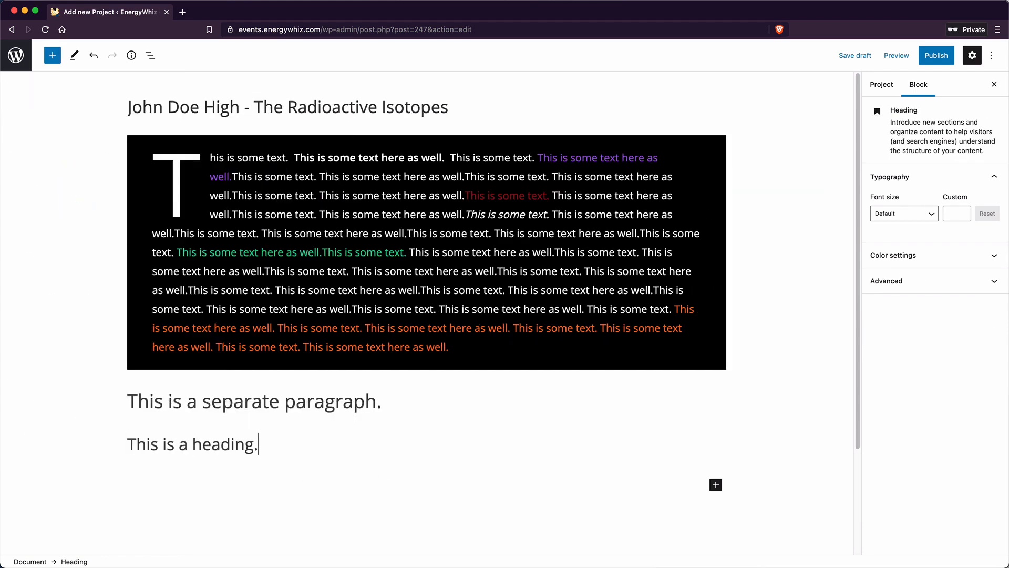
text(.)
Step: Compare the paragraph and heading blocks, examining the heading's additional formatting options and color settings
click(387, 423)
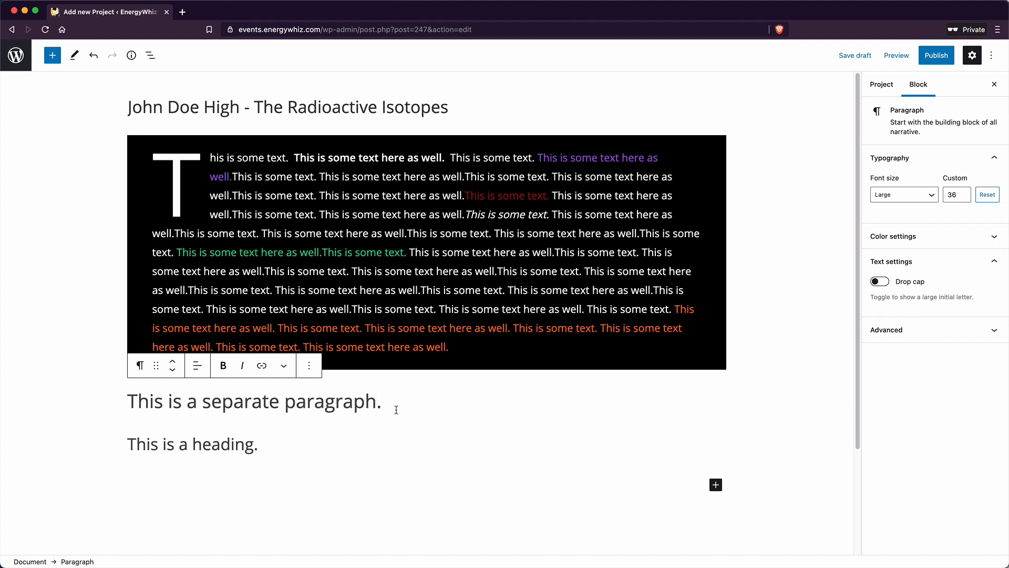
click(245, 444)
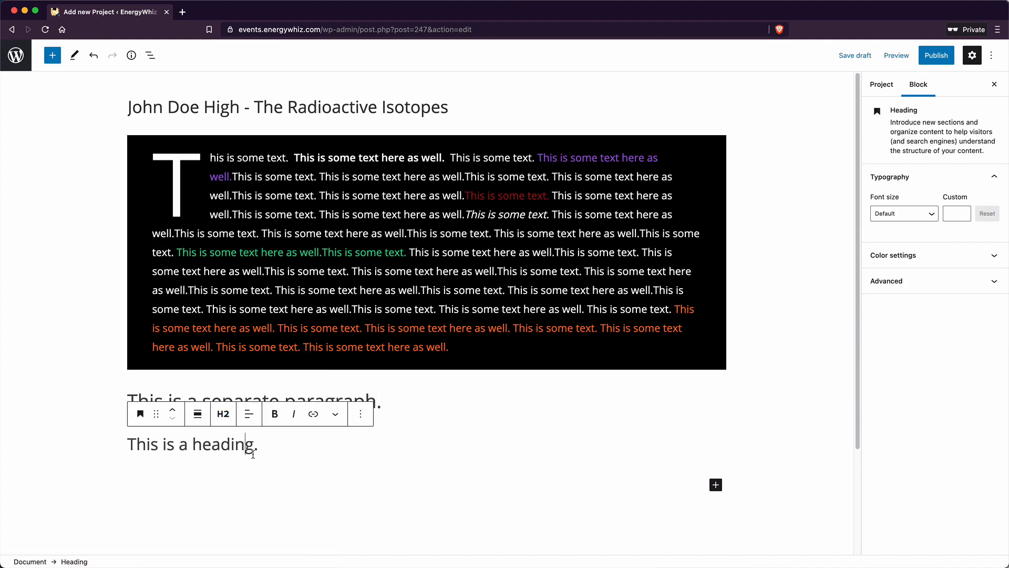
click(340, 418)
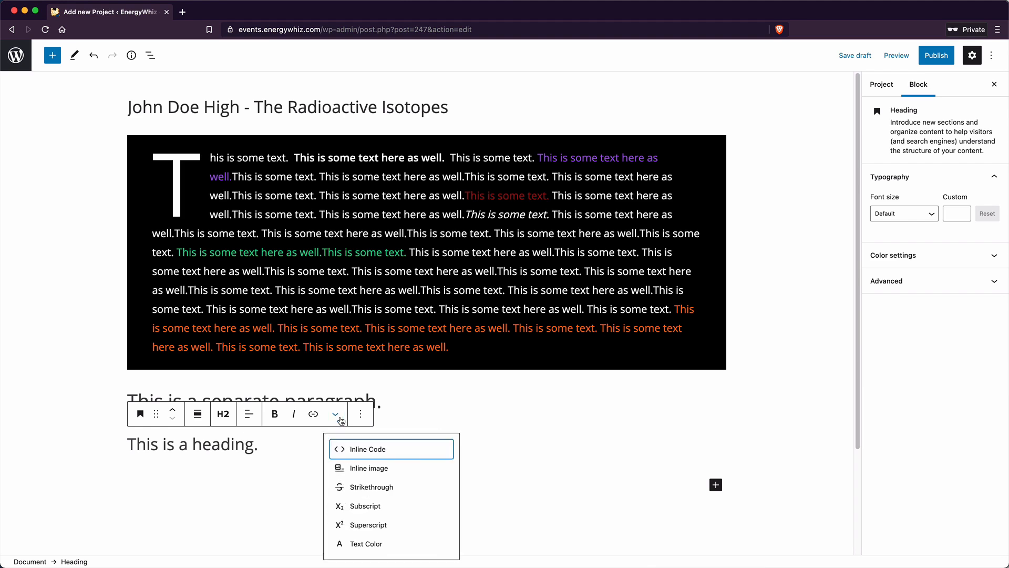
click(969, 255)
click(968, 255)
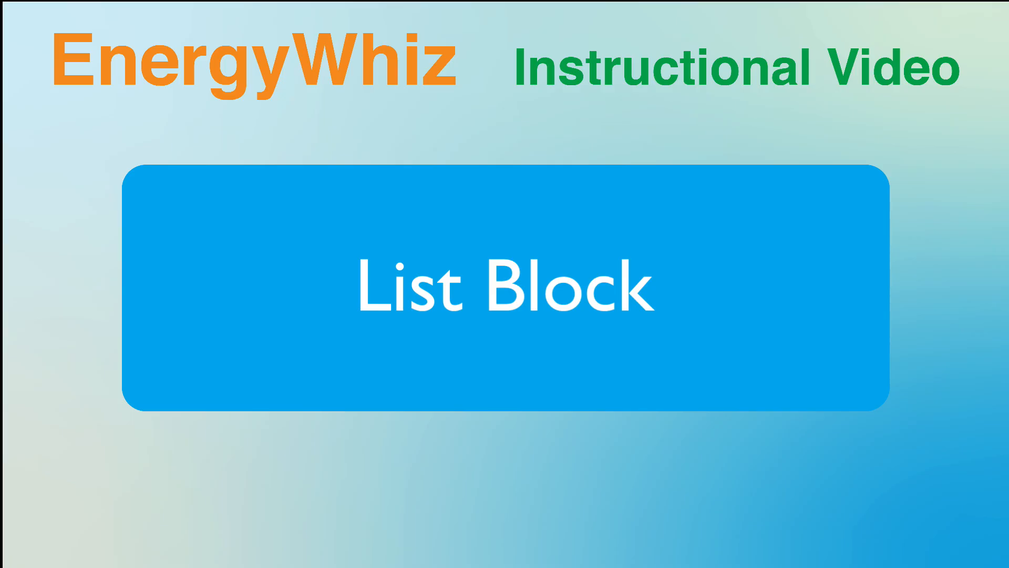
Step: Insert a List block below the heading with the items "This is item 1", "This is item 2" and "Another item"
click(716, 484)
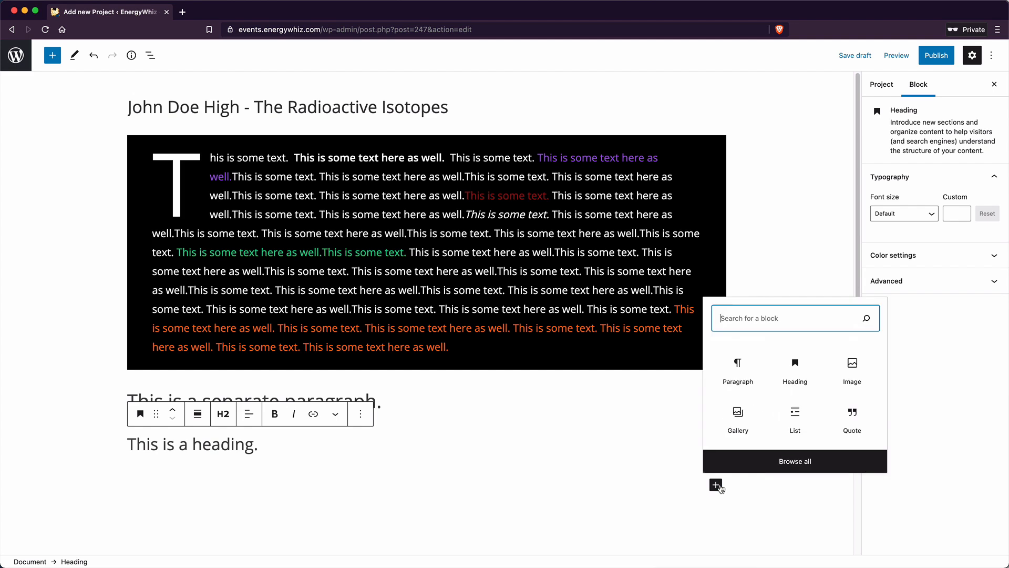
click(795, 418)
text(This is item 1)
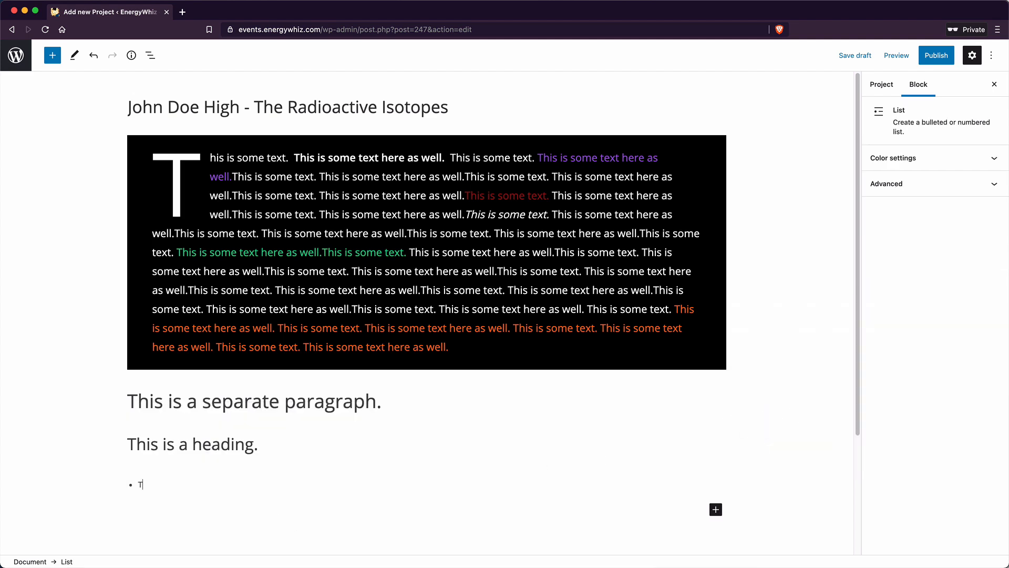
key(Return)
text(This is item 2)
key(Return)
text(Another item)
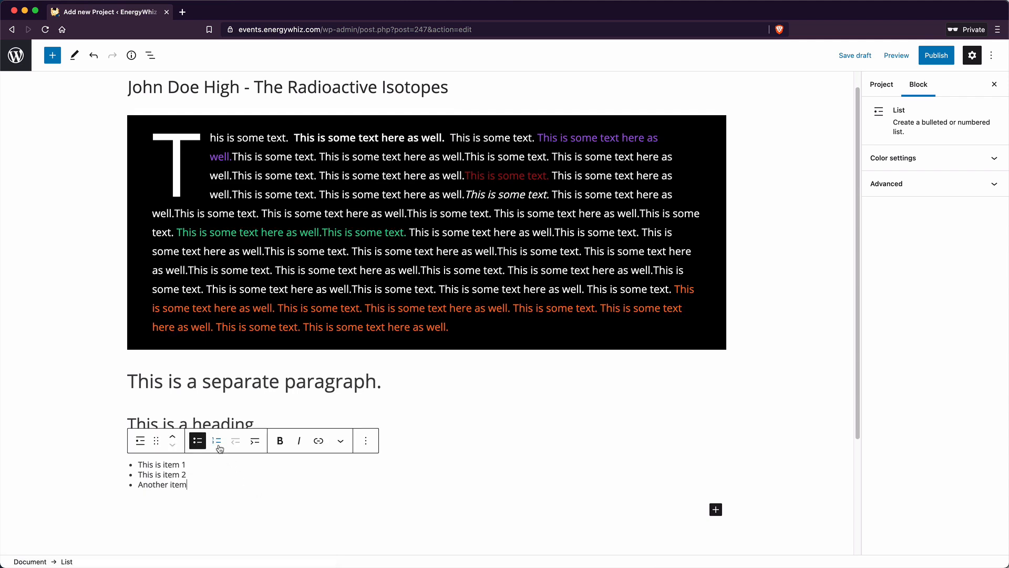
Step: Make the list numbered, nest "Another item" and a new item "Even more" as bulleted sub-items, and start a new top-level item
click(217, 442)
click(254, 444)
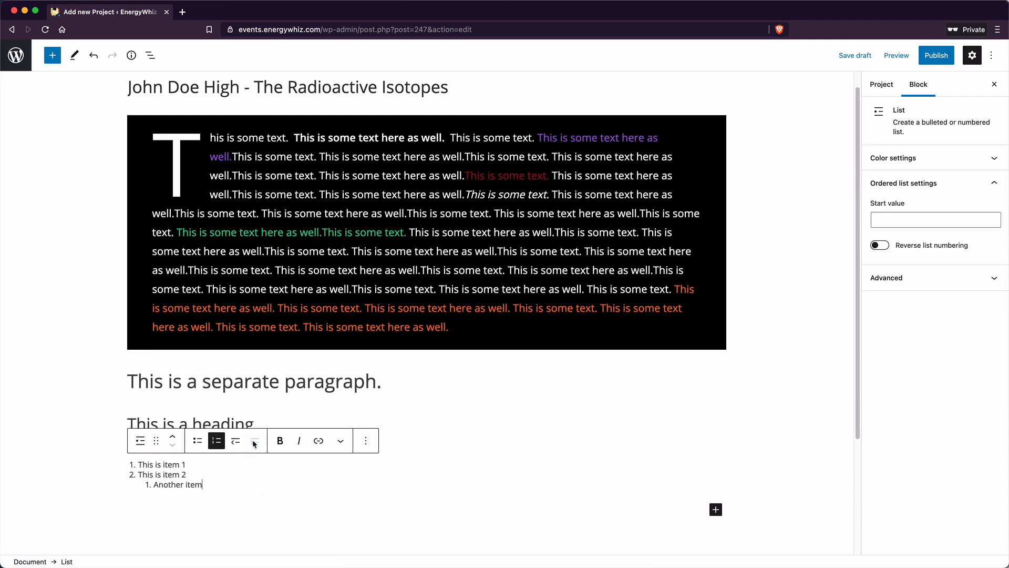
key(Return)
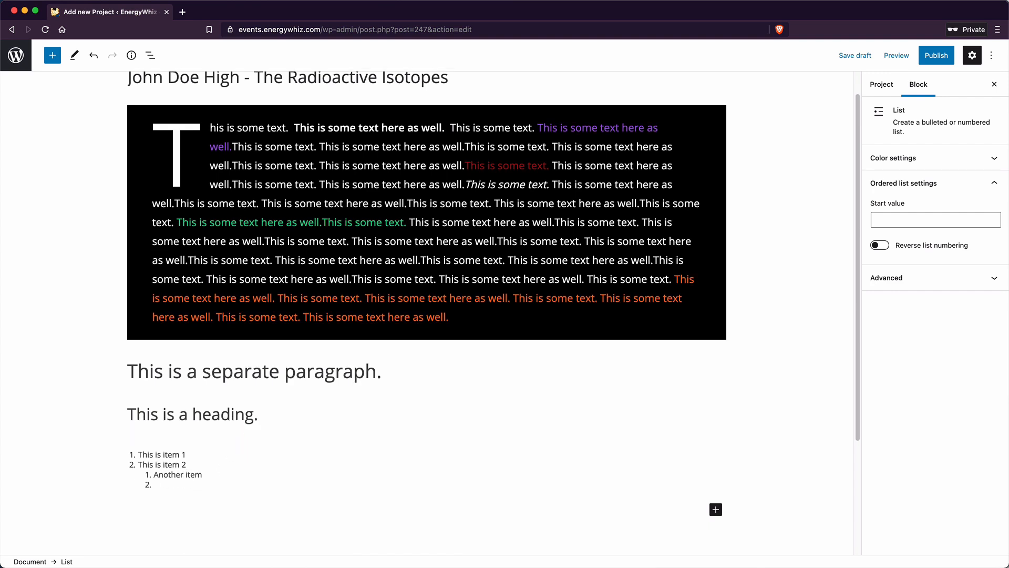
click(198, 431)
text(Even more)
key(Return)
key(shift+Tab)
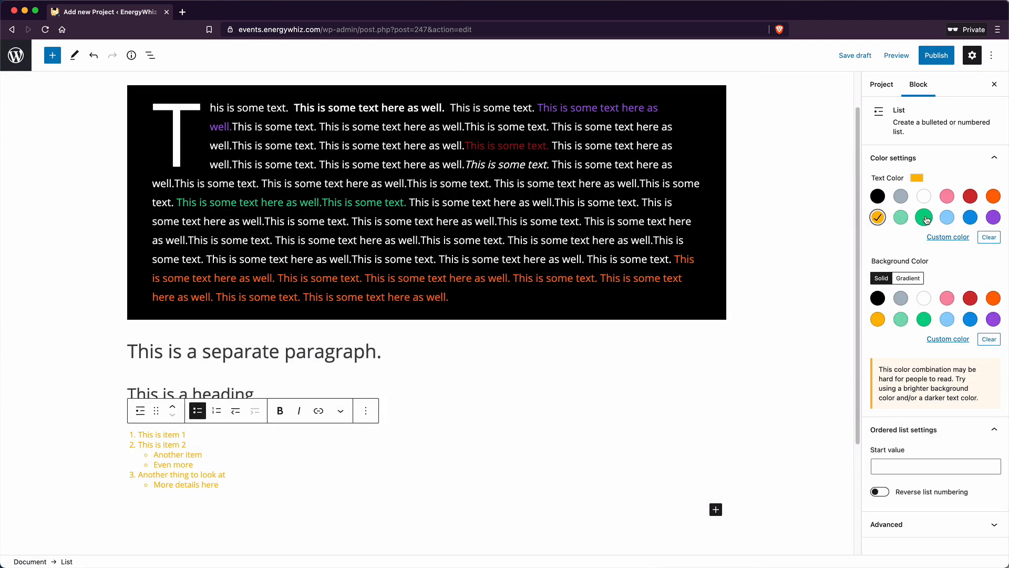
Step: Try green text on the list with a red and a light blue background
click(924, 217)
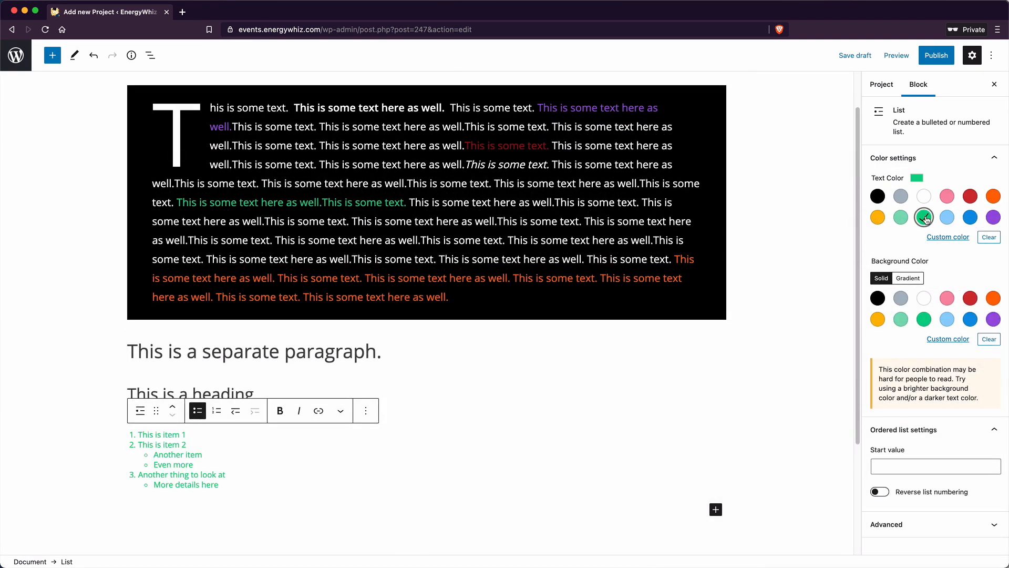
click(970, 298)
click(948, 319)
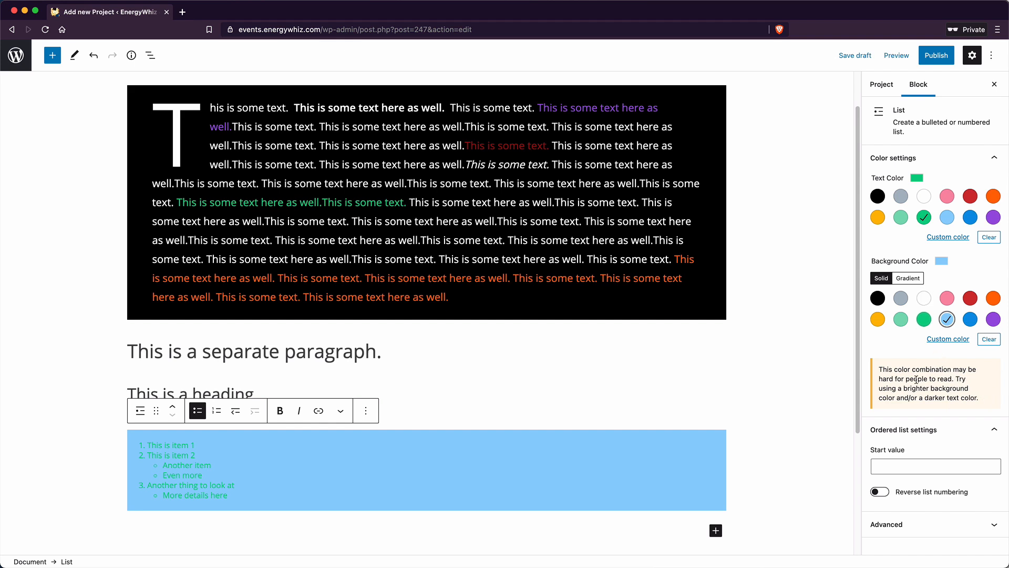
Step: Set the list's background color to white and its text color to red
click(924, 299)
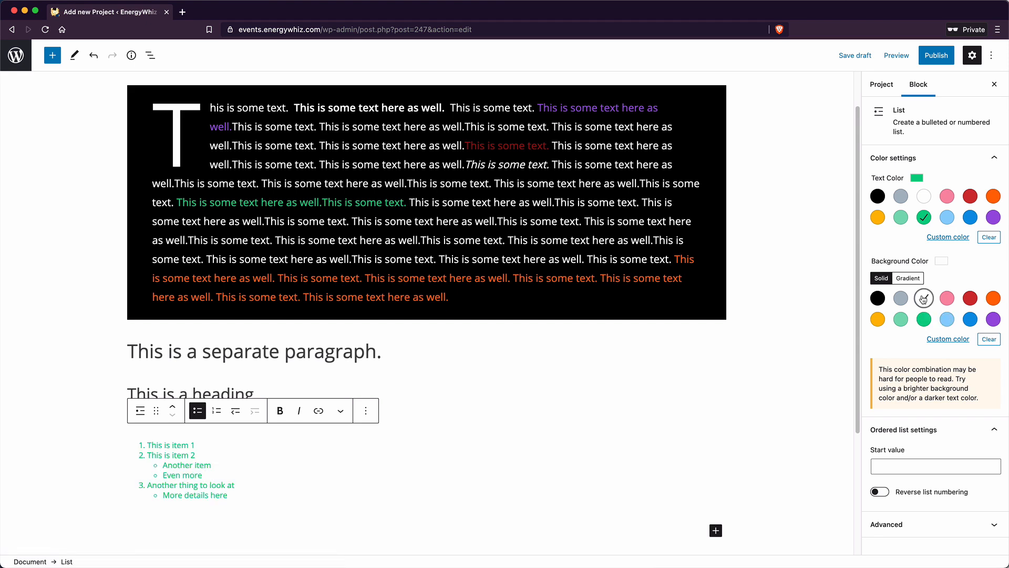
click(970, 196)
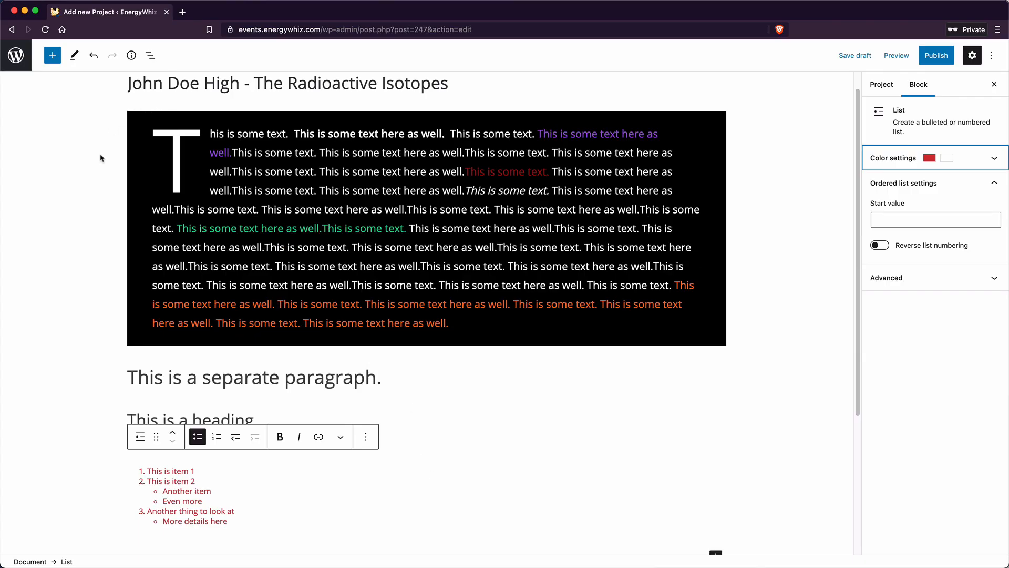
Step: Give the paragraph "This is a separate paragraph." a black background and white text
click(272, 380)
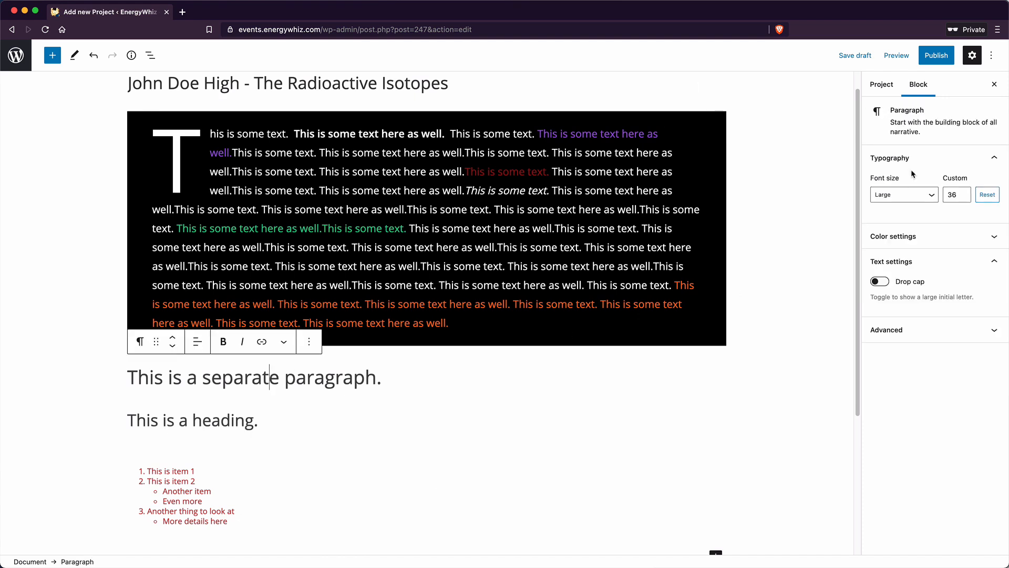
click(893, 236)
click(876, 358)
click(924, 275)
Step: Give the heading "This is a heading." a black background and white text
click(244, 467)
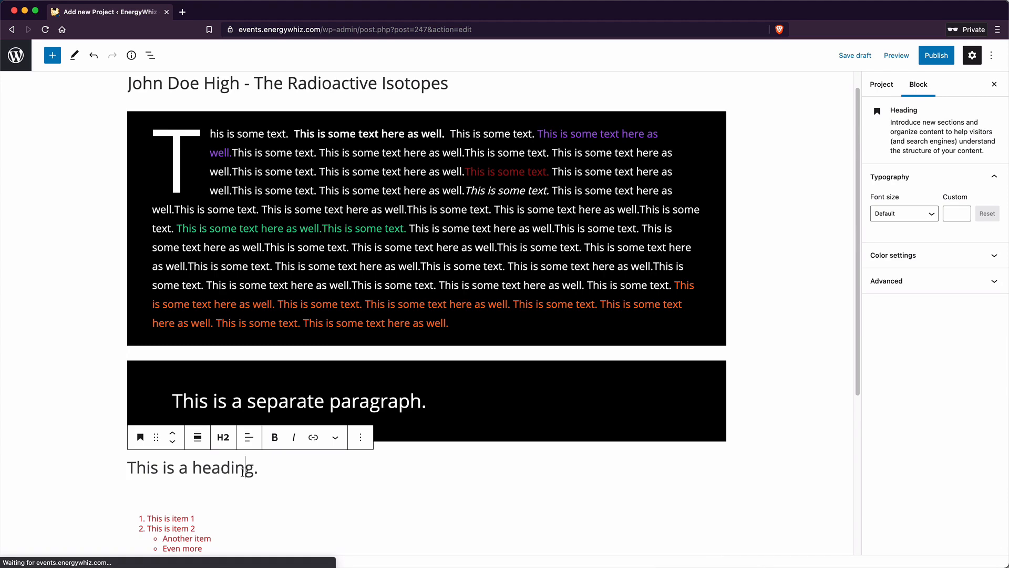
click(905, 258)
click(878, 377)
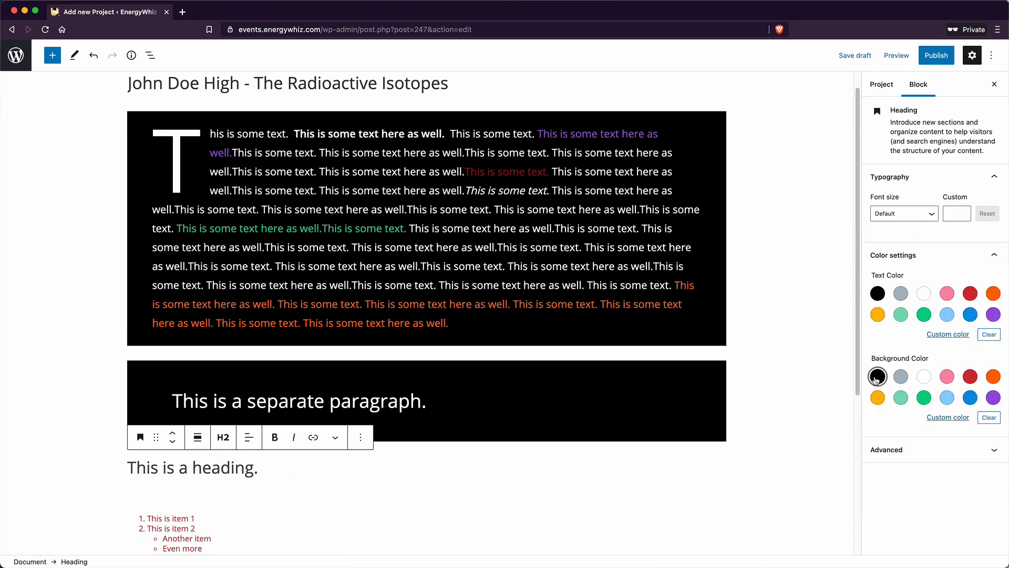
click(924, 294)
scroll(460, 234, down, 3)
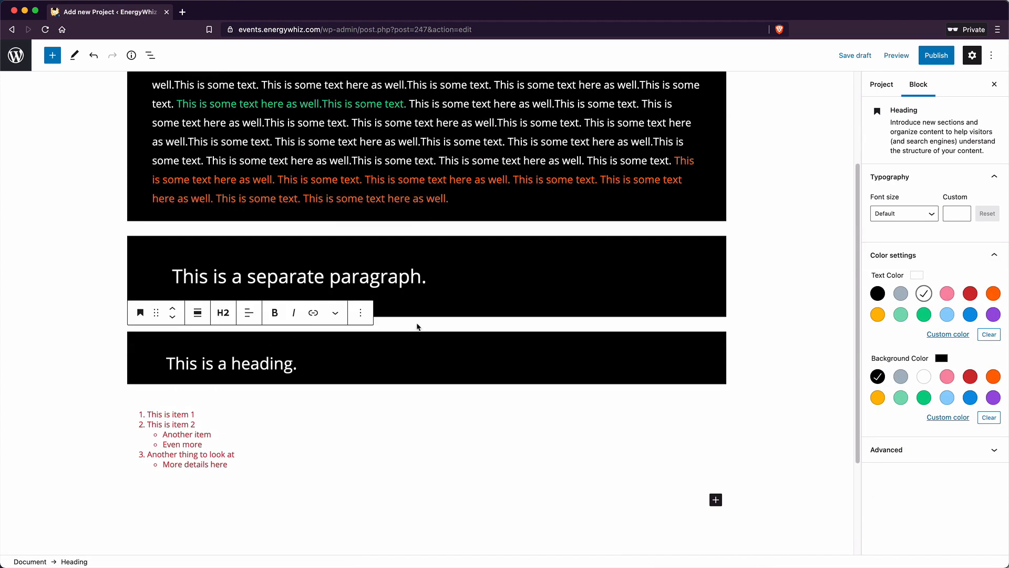
Step: Select the two paragraphs and the heading together and combine them into a Group block
click(340, 434)
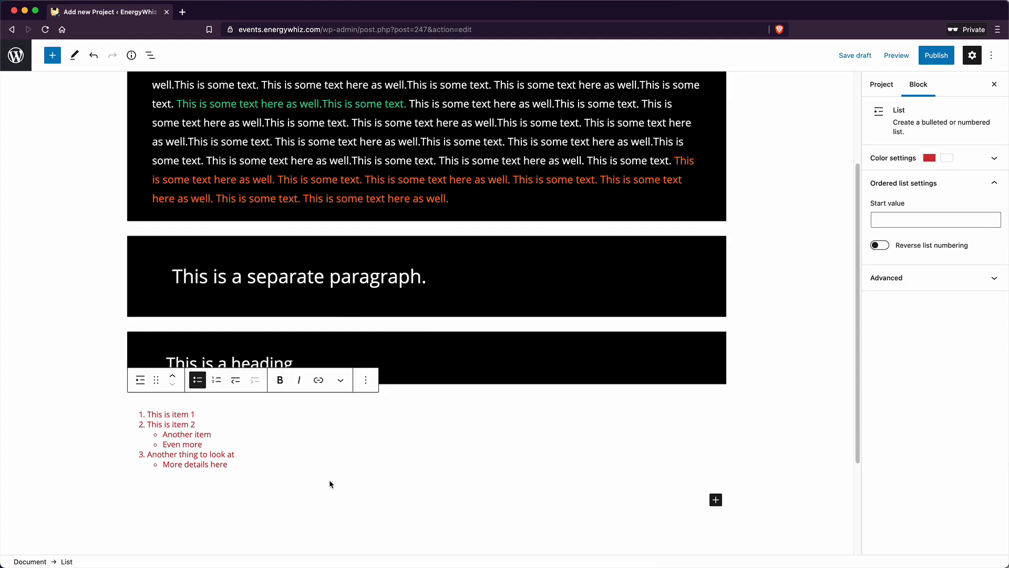
scroll(331, 473, up, 5)
scroll(333, 460, down, 2)
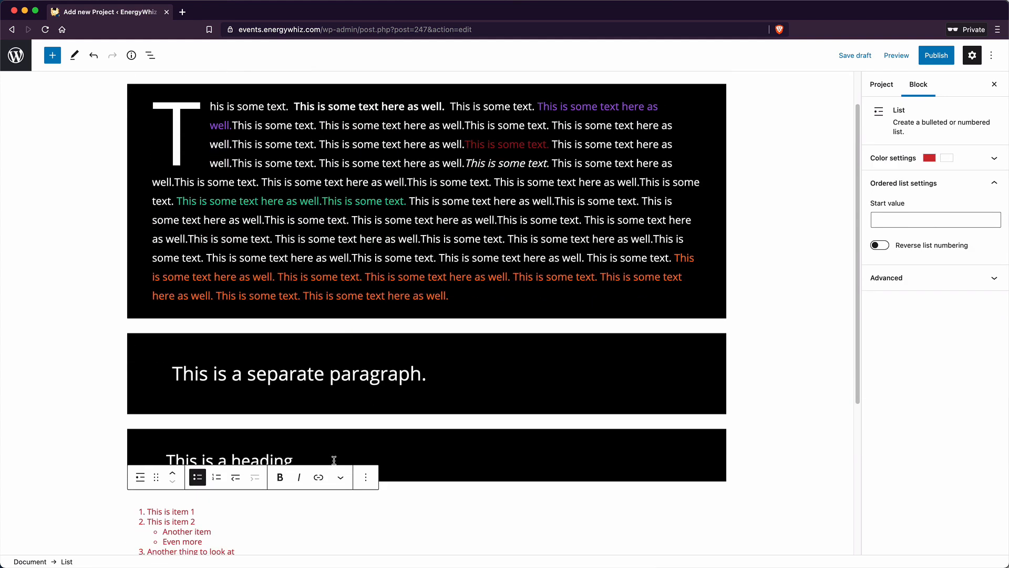
drag(331, 429, 147, 162)
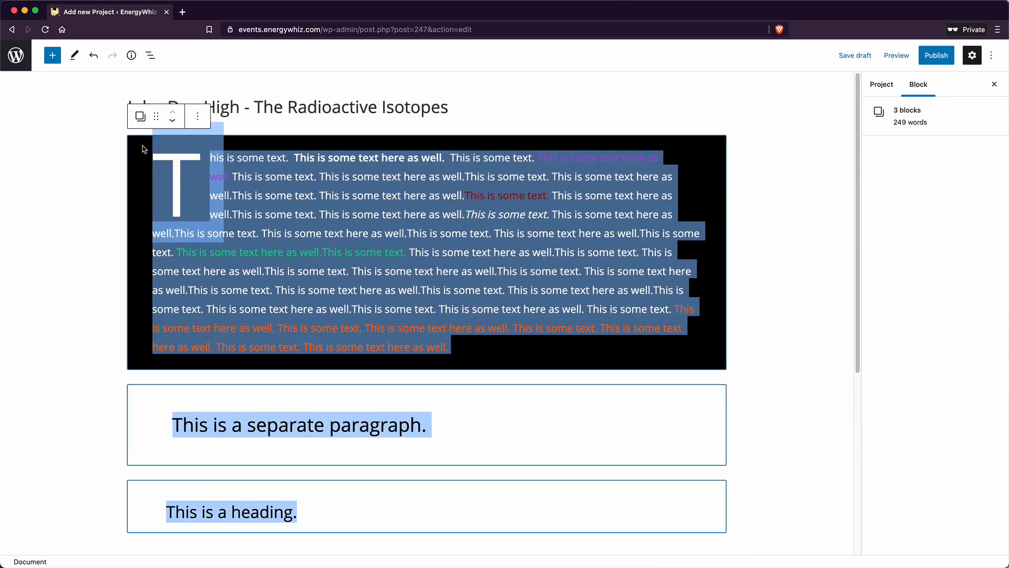
click(197, 117)
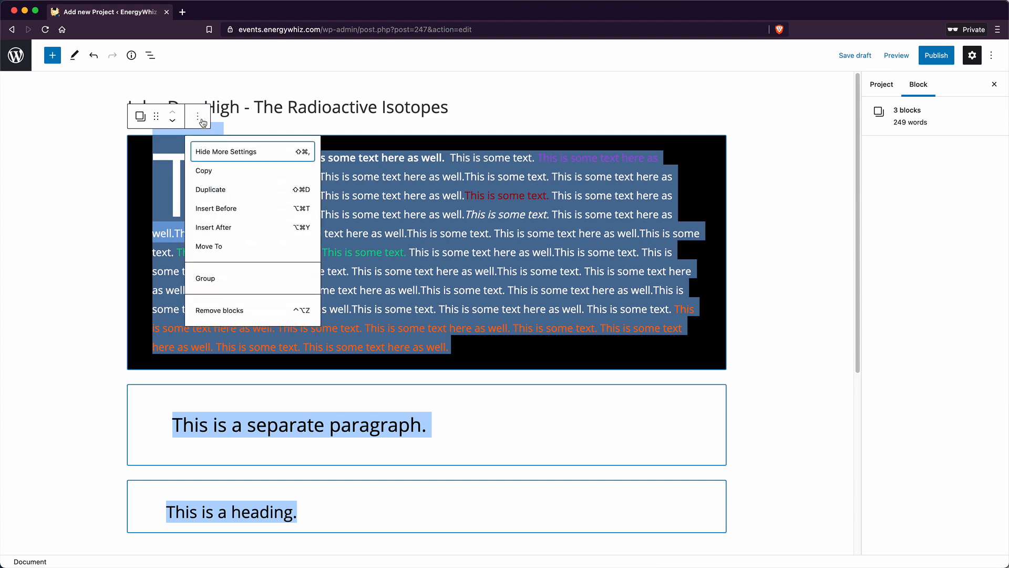
click(237, 283)
Step: Set the group's text color to white and its background color to black
scroll(326, 303, down, 4)
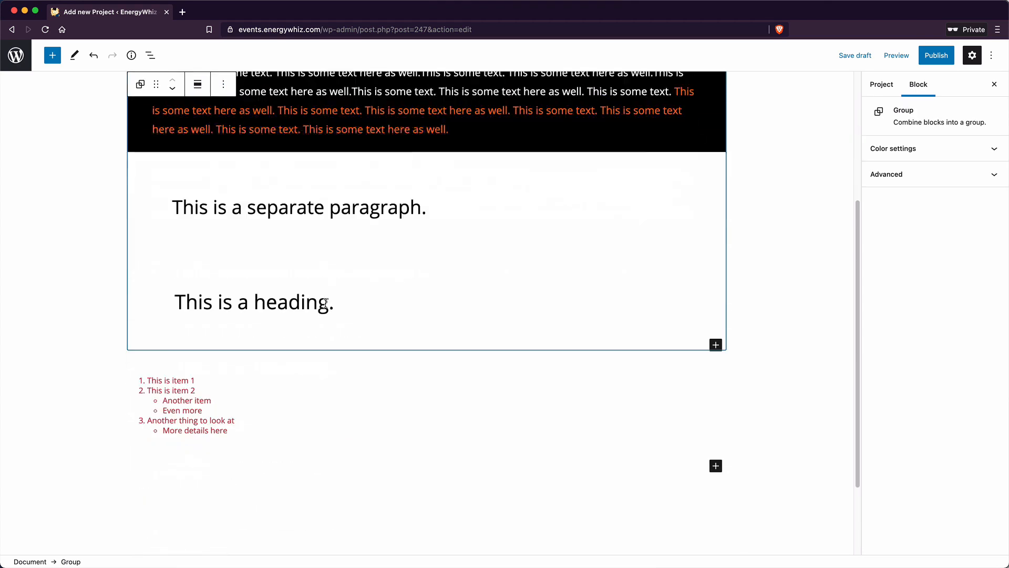
scroll(326, 303, up, 3)
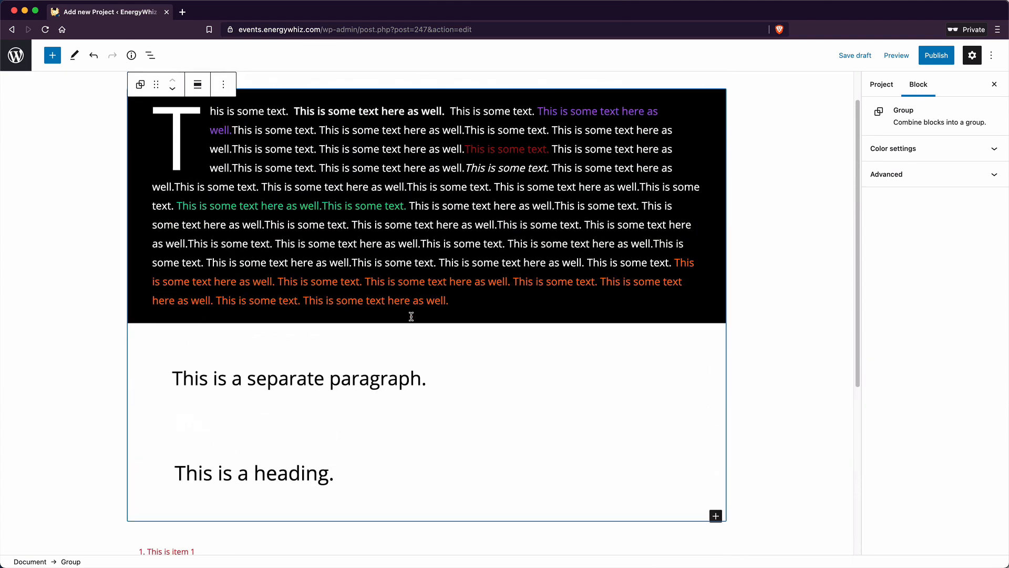
click(881, 151)
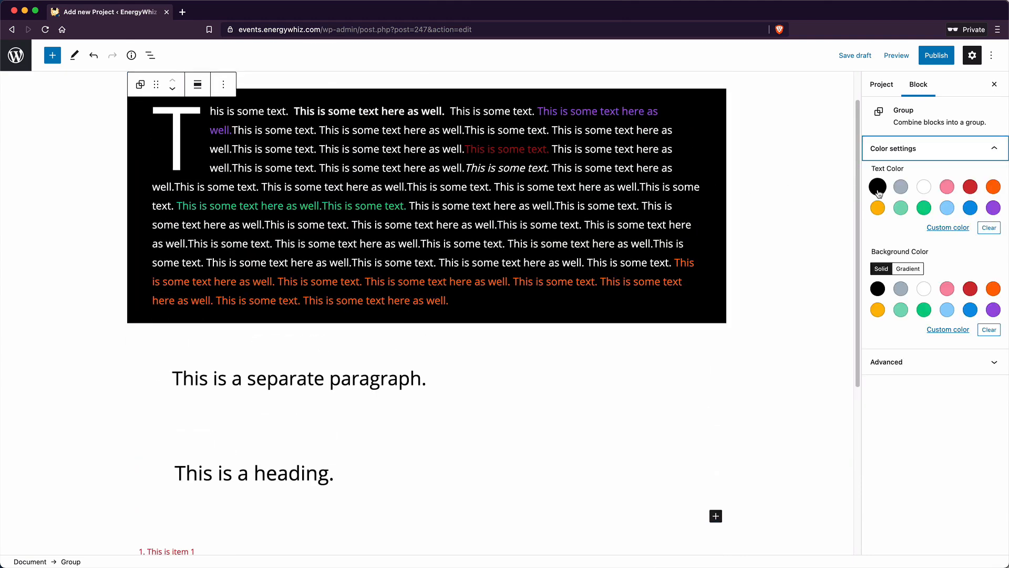
click(925, 188)
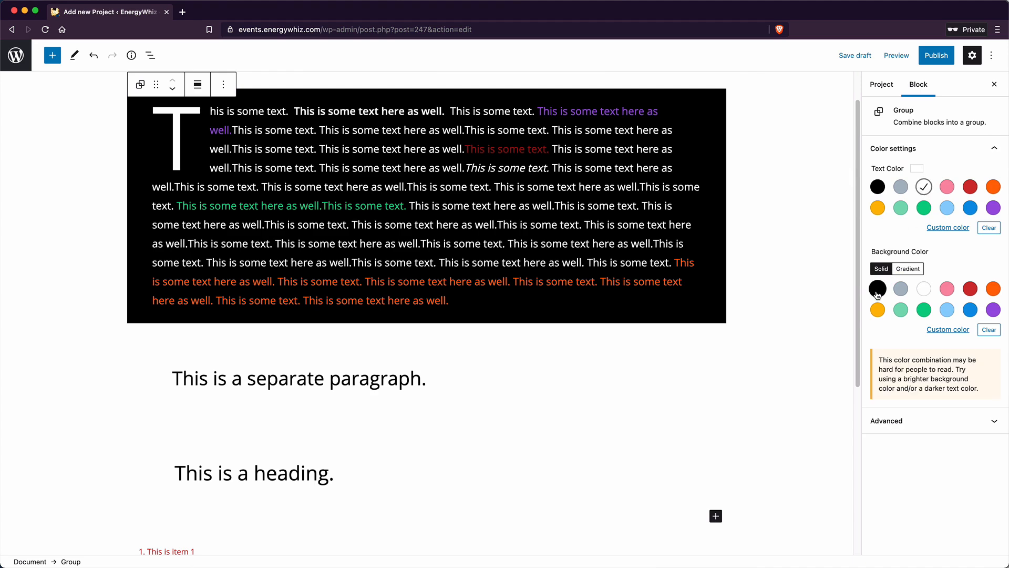
click(878, 293)
Step: Try gray text and an orange background on the group's second paragraph, and settle on white text over black
click(464, 424)
click(896, 236)
click(901, 274)
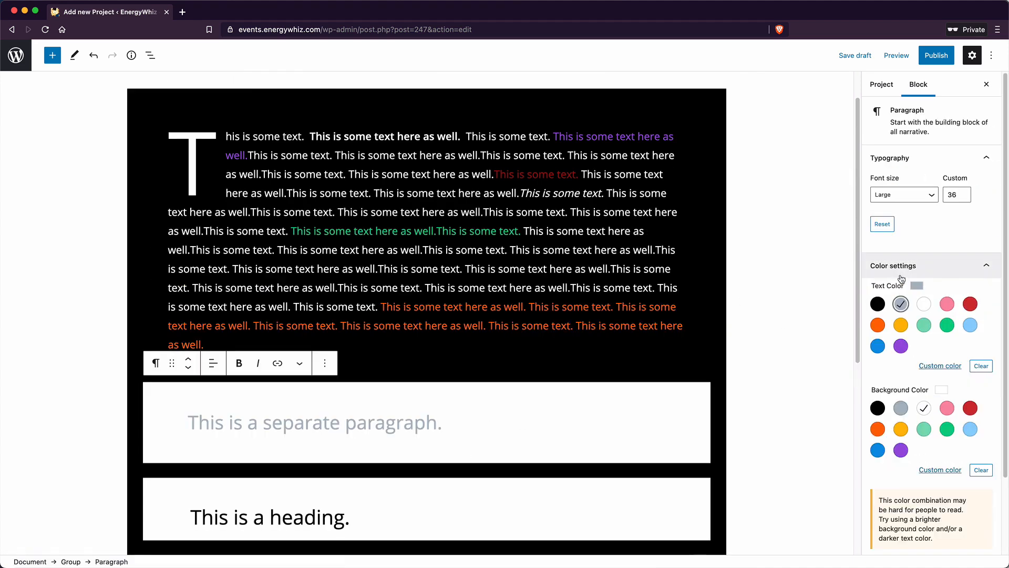
click(878, 429)
click(924, 304)
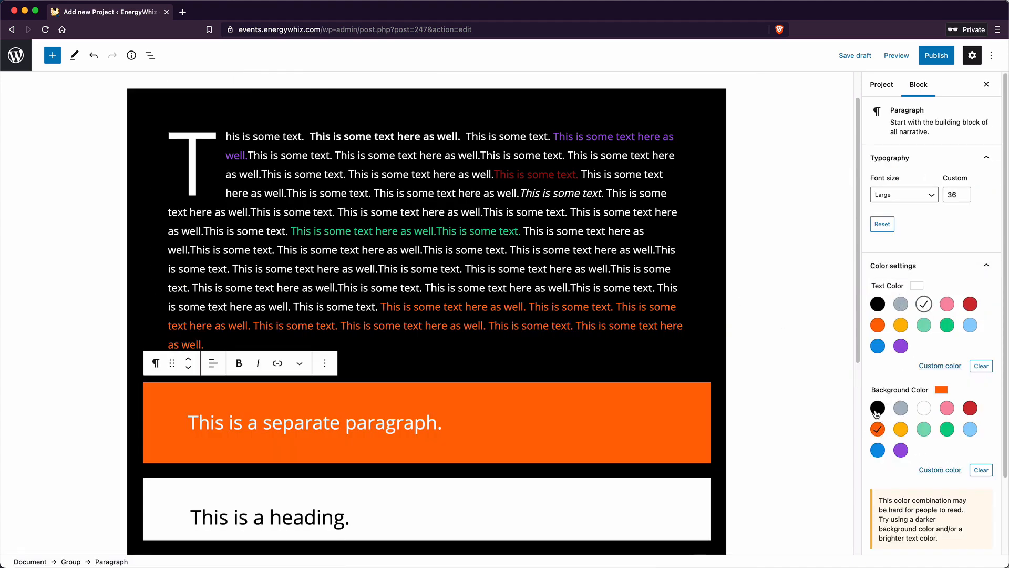
click(877, 408)
Step: Set the grouped heading's text color to white and its background to black, and save the draft
click(478, 503)
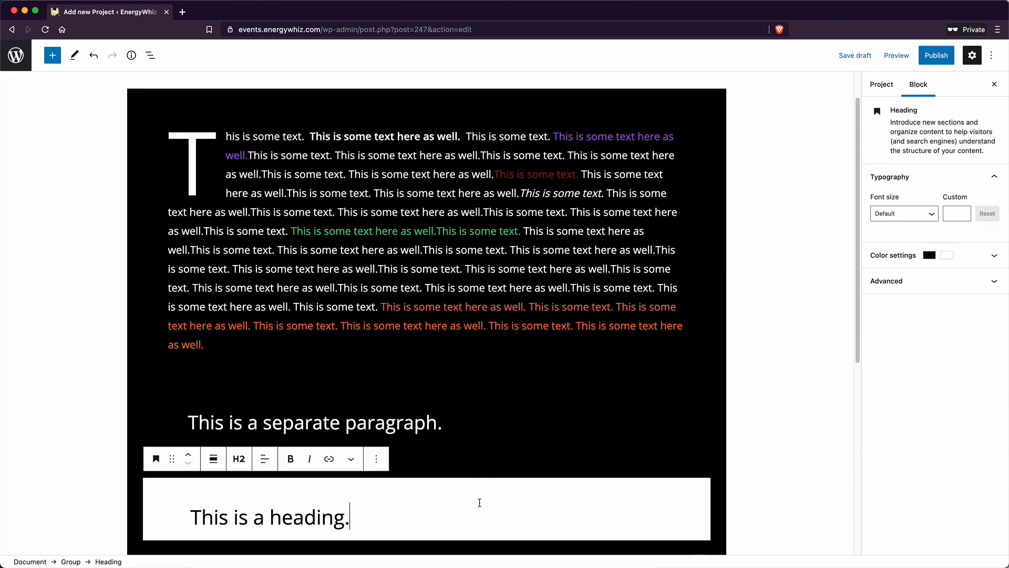
scroll(479, 502, down, 1)
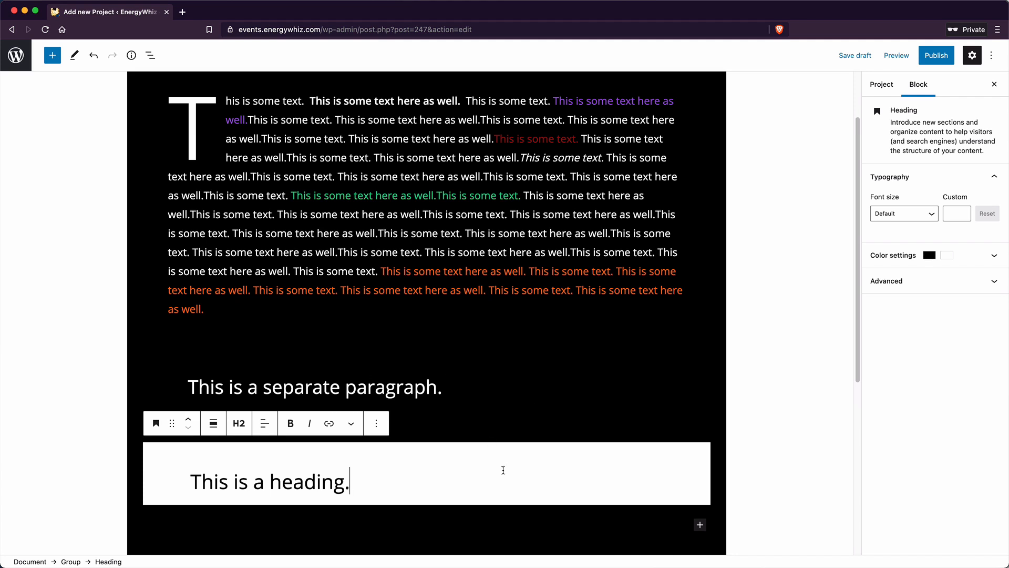
click(925, 255)
click(927, 296)
click(879, 377)
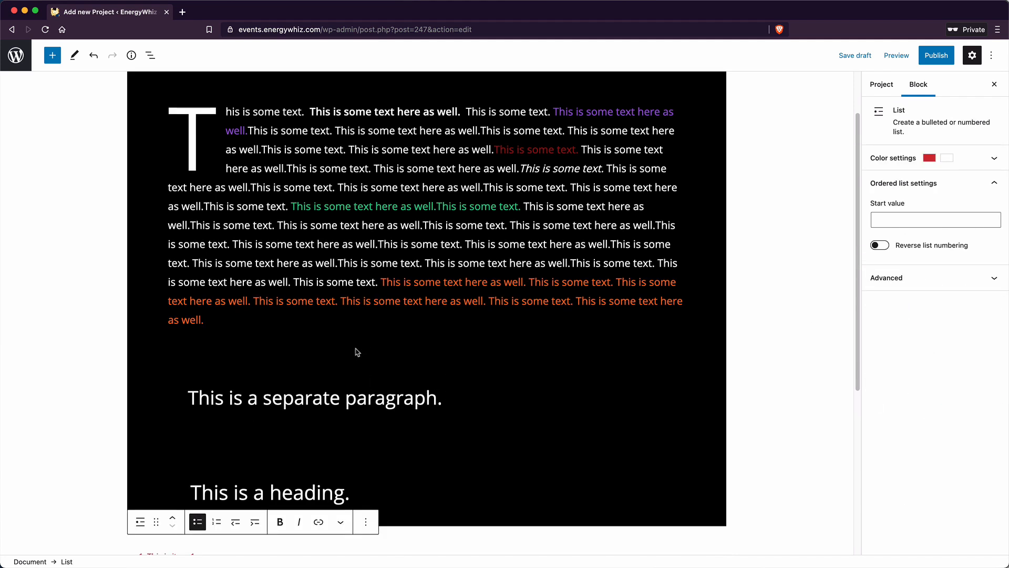
key(super+s)
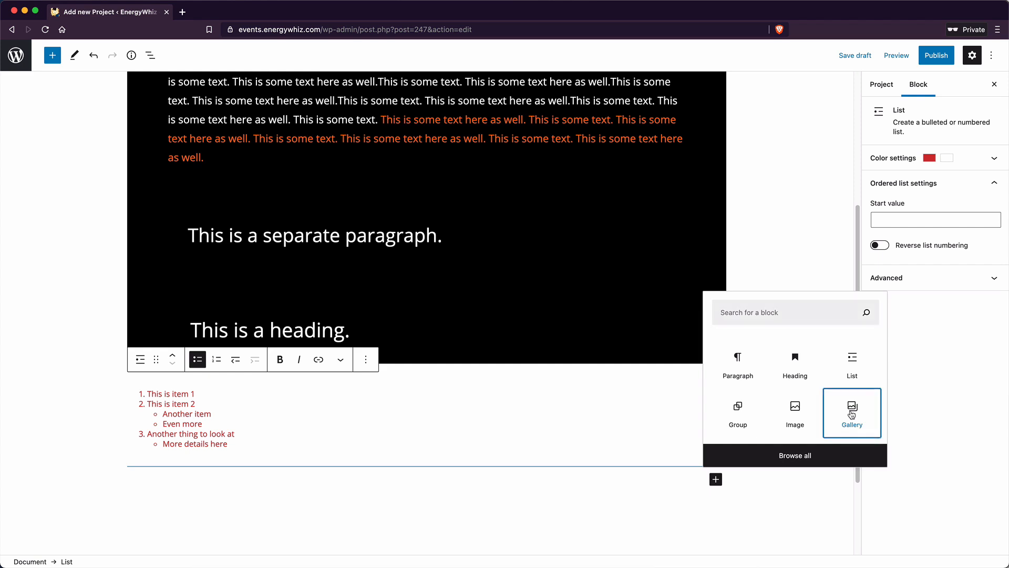
Step: Insert a Gallery block below the list and fill it with the building, camera and straw hat photos
click(852, 415)
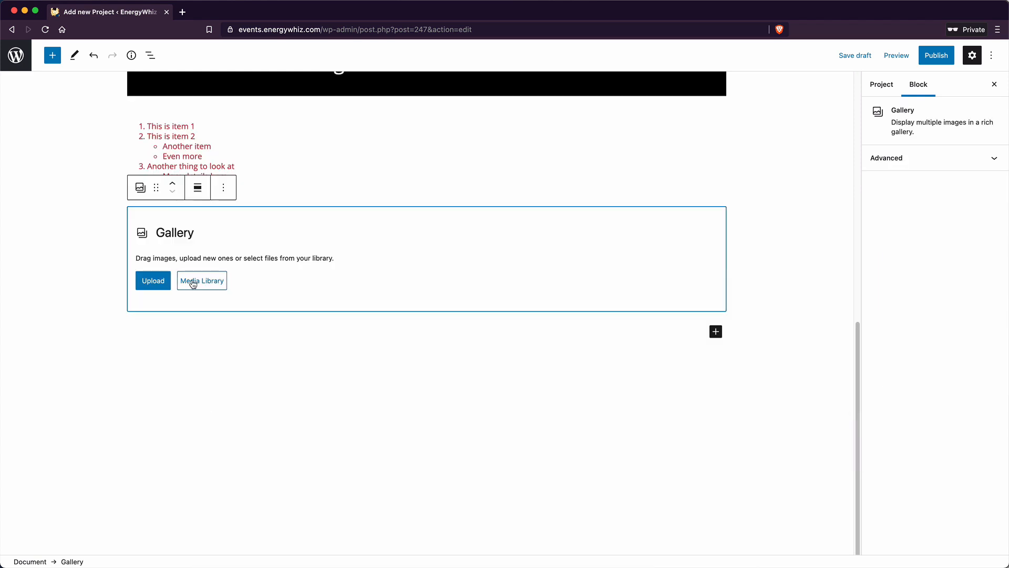
click(193, 284)
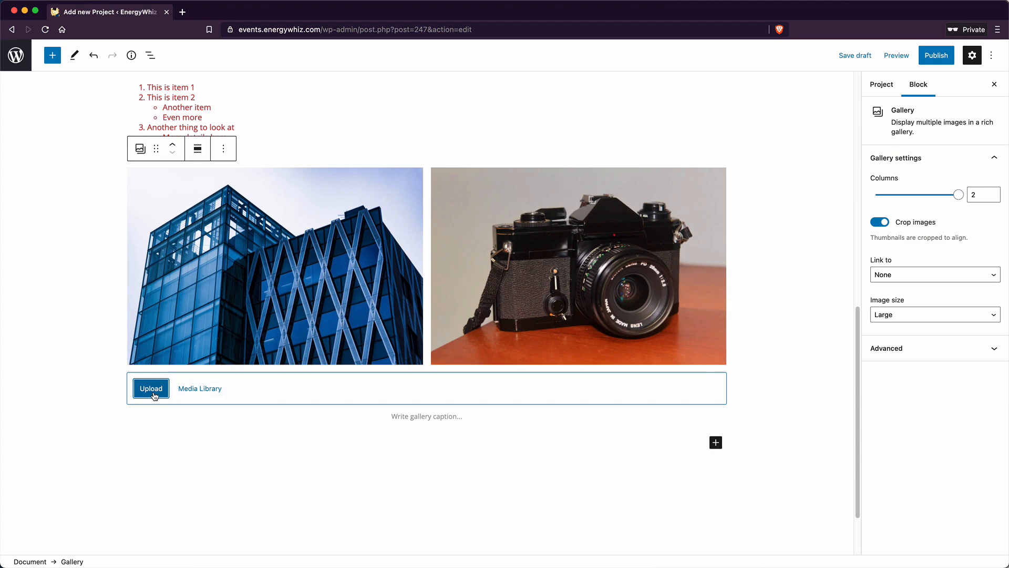
click(150, 389)
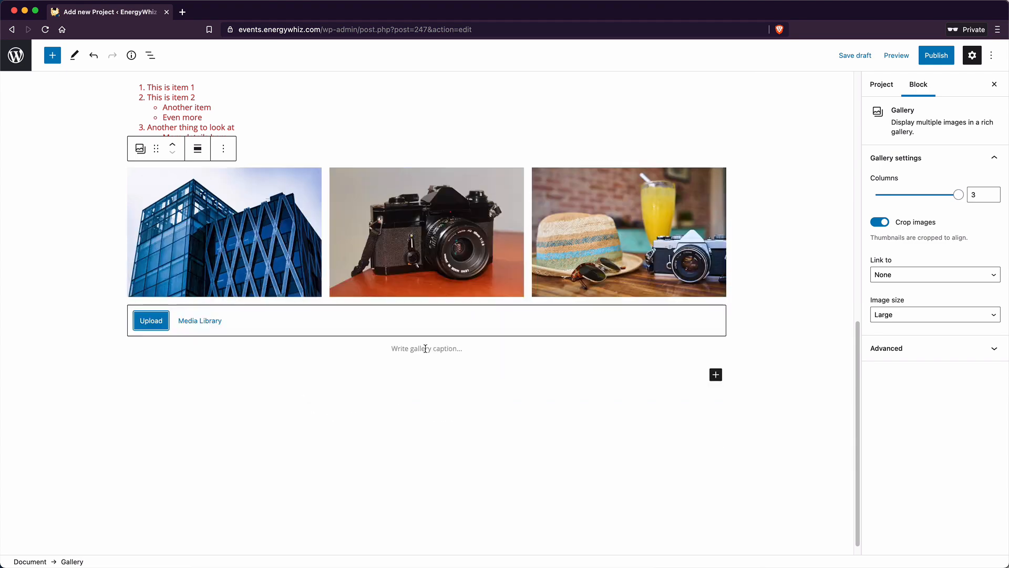
Step: Caption the gallery "This is an example of a caption for my gallery."
click(443, 350)
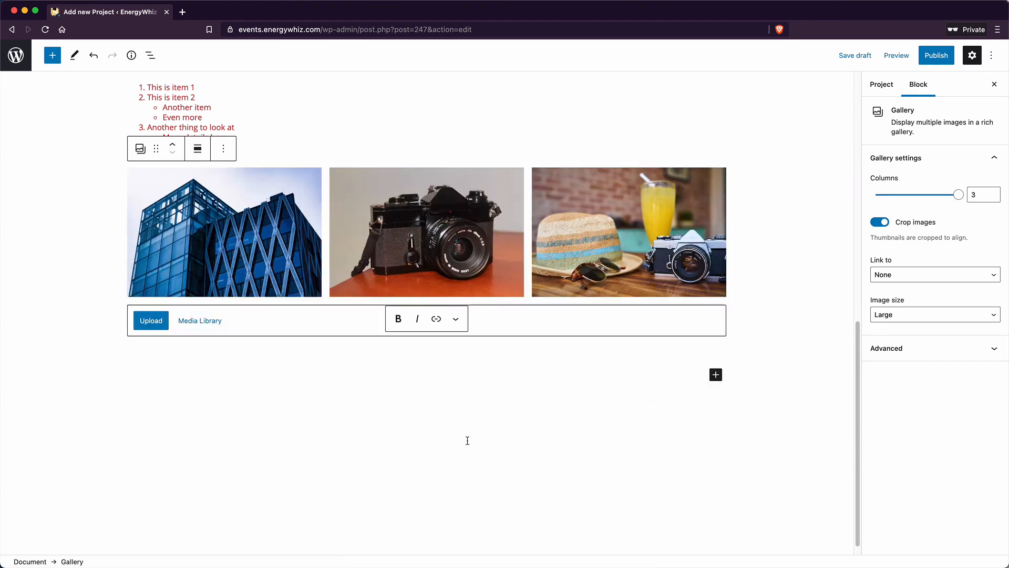
text(This is an example of a caption for my gallery.)
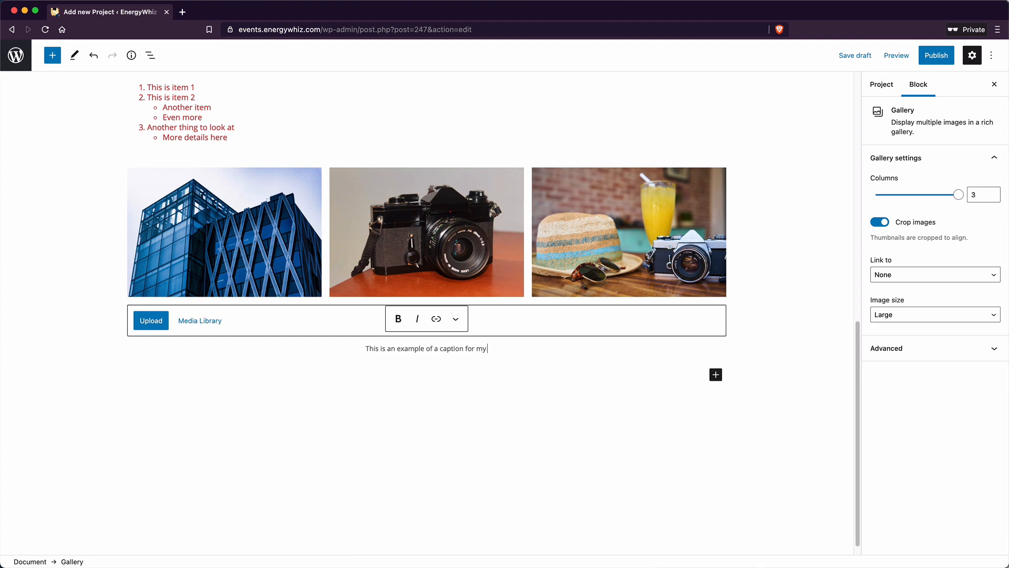
Step: Add the two tomato photos and the pink flower photo from the media library to the gallery
click(200, 322)
click(160, 180)
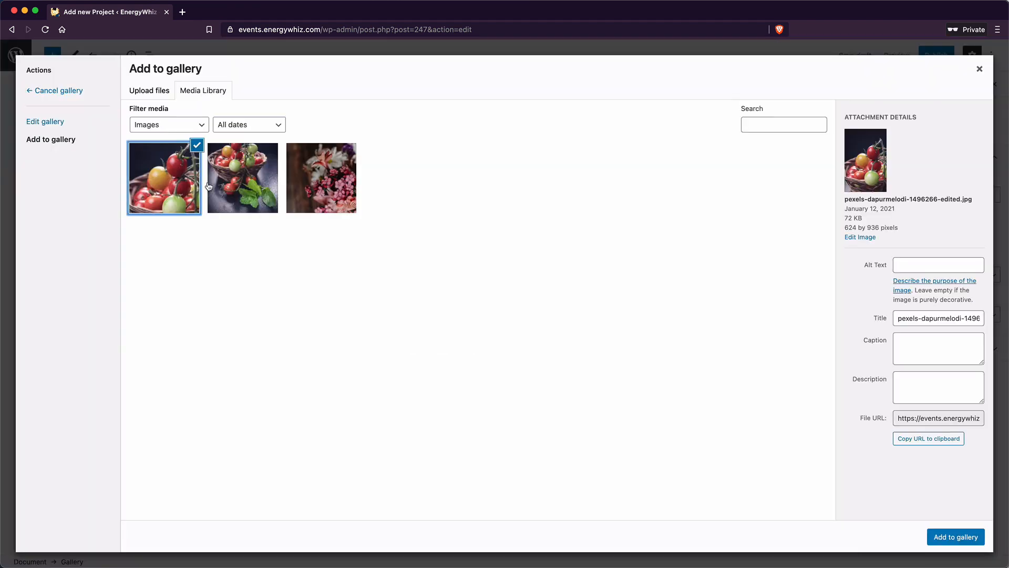
click(330, 189)
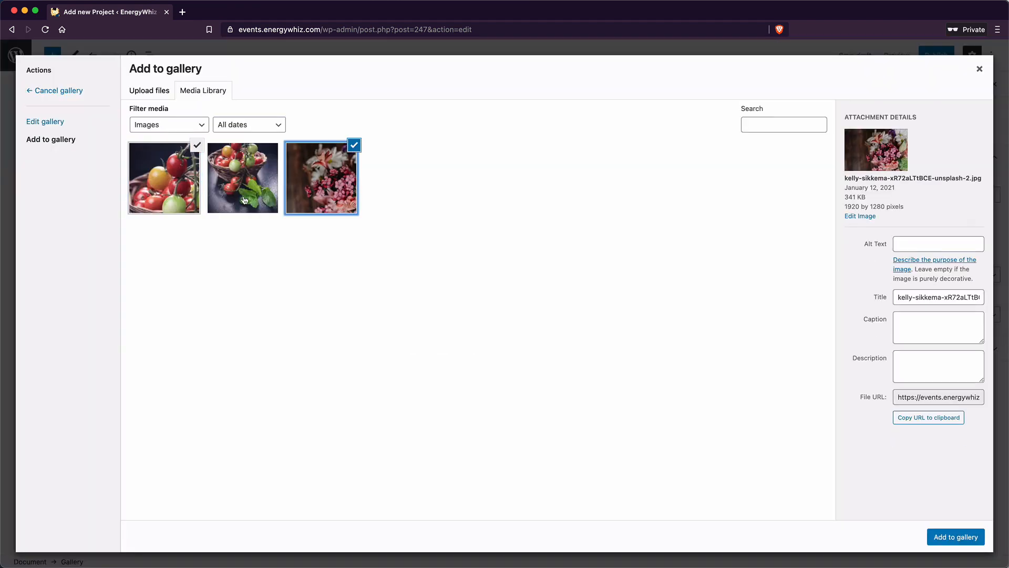
click(355, 150)
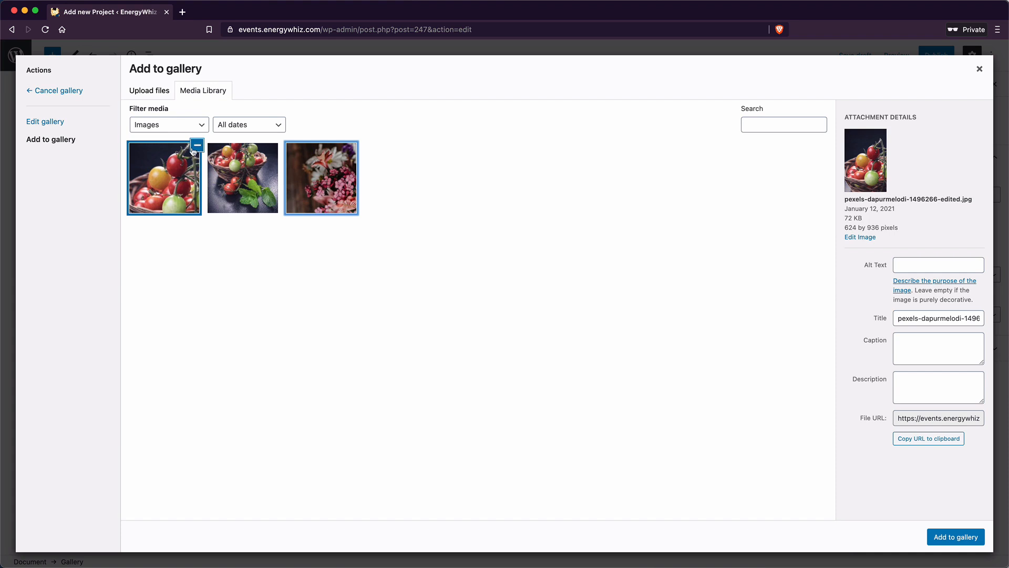
shift+click(327, 186)
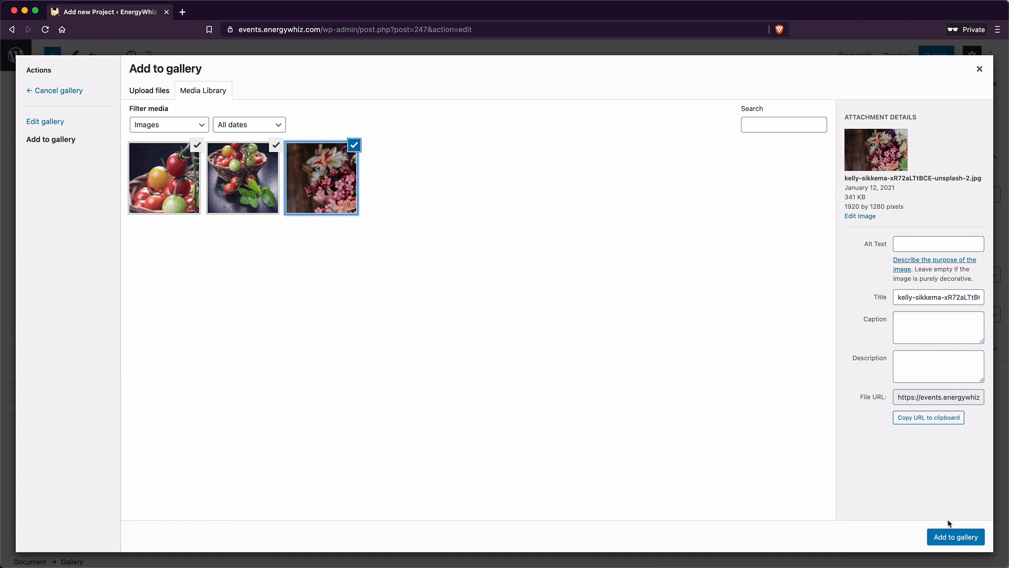
click(960, 537)
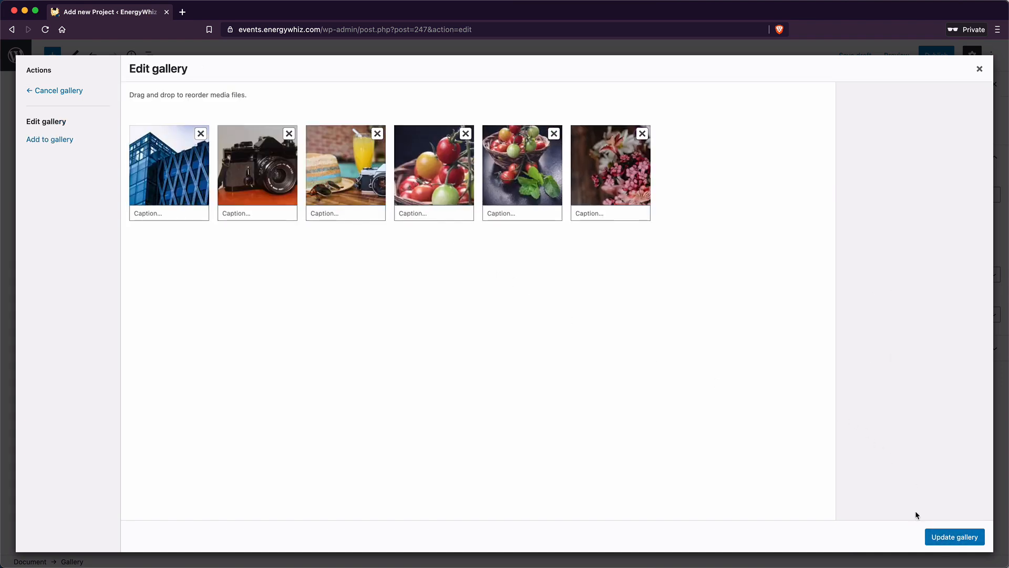
click(955, 537)
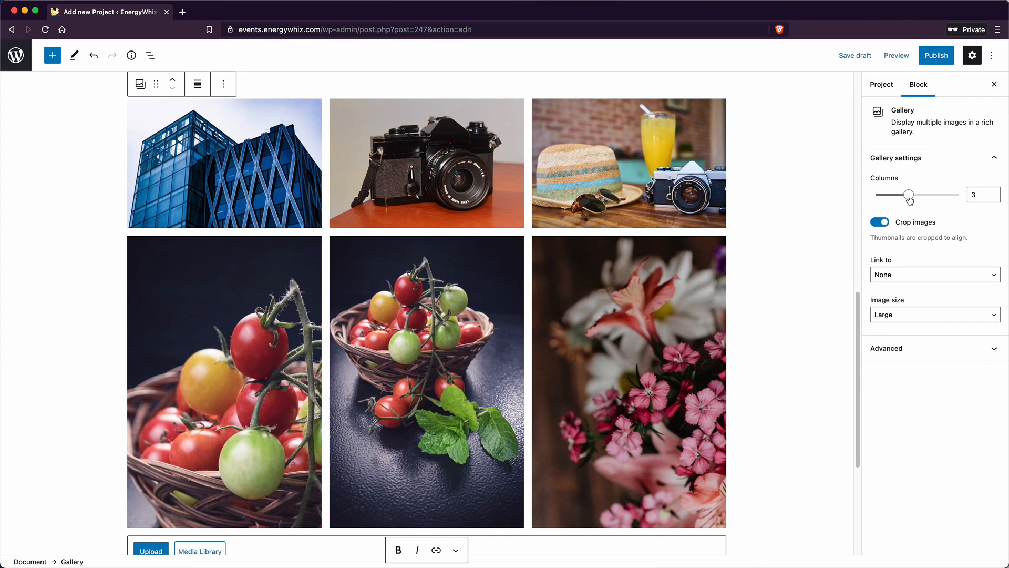
Step: Set the gallery to 4 columns, and turn image cropping off and on again to compare the layouts
mouse_move(907, 199)
mouse_down()
mouse_move(877, 197)
mouse_move(960, 197)
mouse_move(924, 198)
mouse_up()
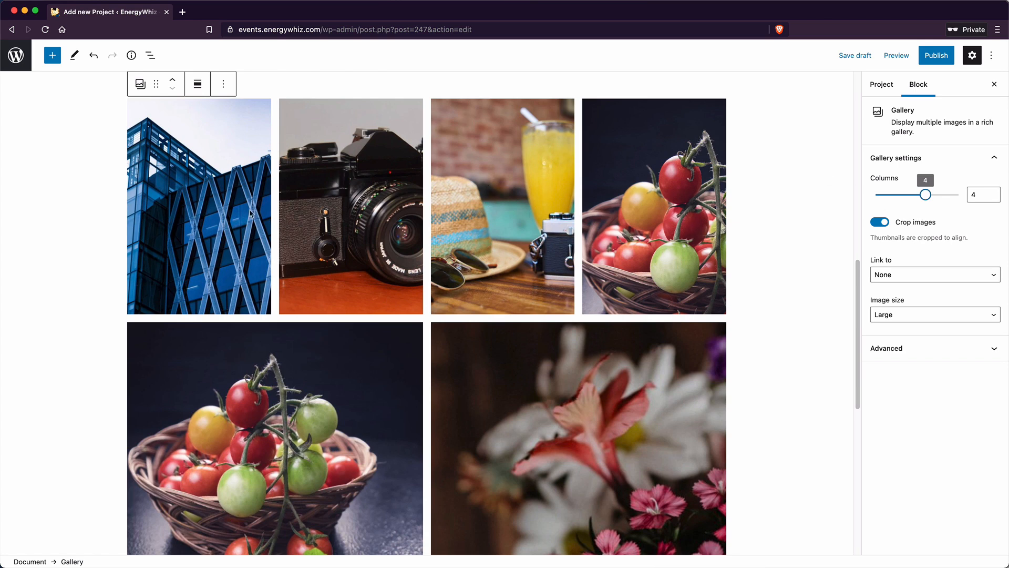
click(881, 223)
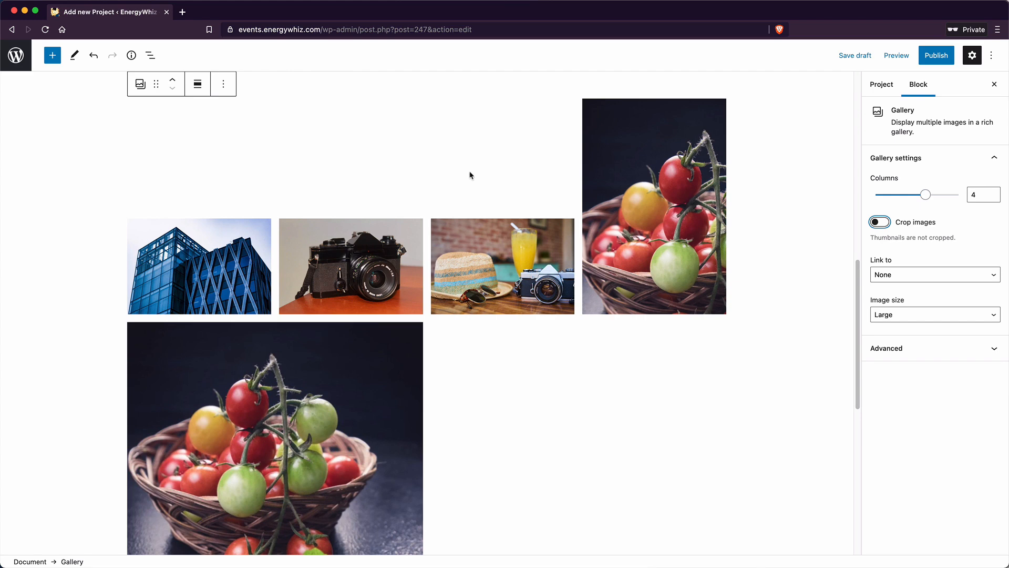
click(882, 222)
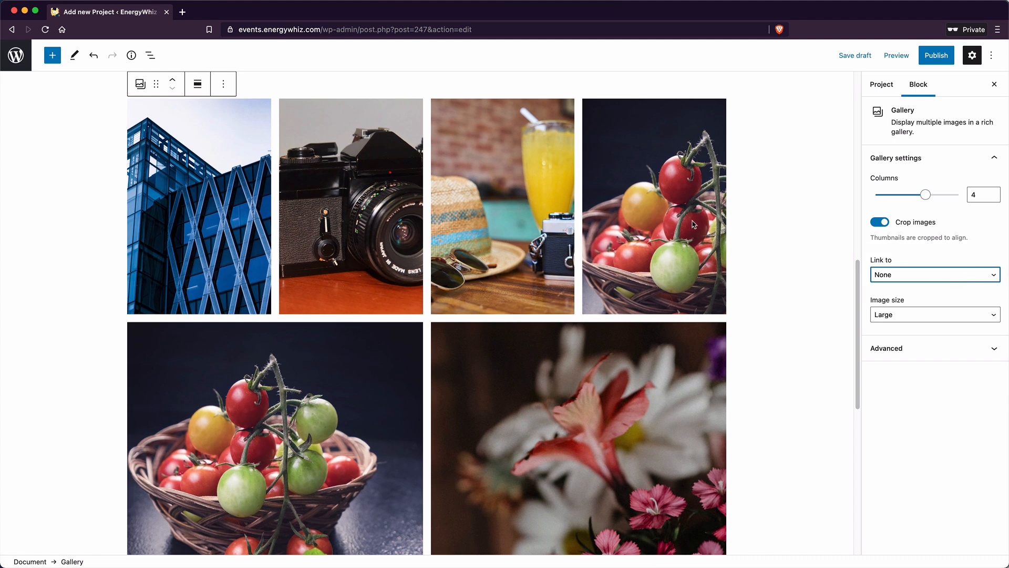
Step: Link the gallery images to Media File, and test the straw hat photo's link in a new-tab preview of the page
click(903, 274)
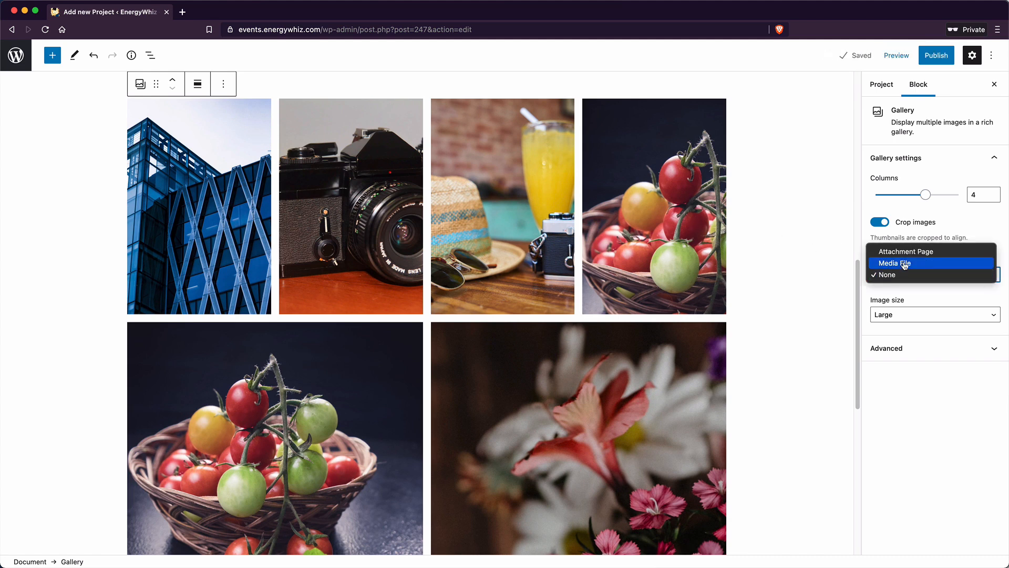
click(921, 267)
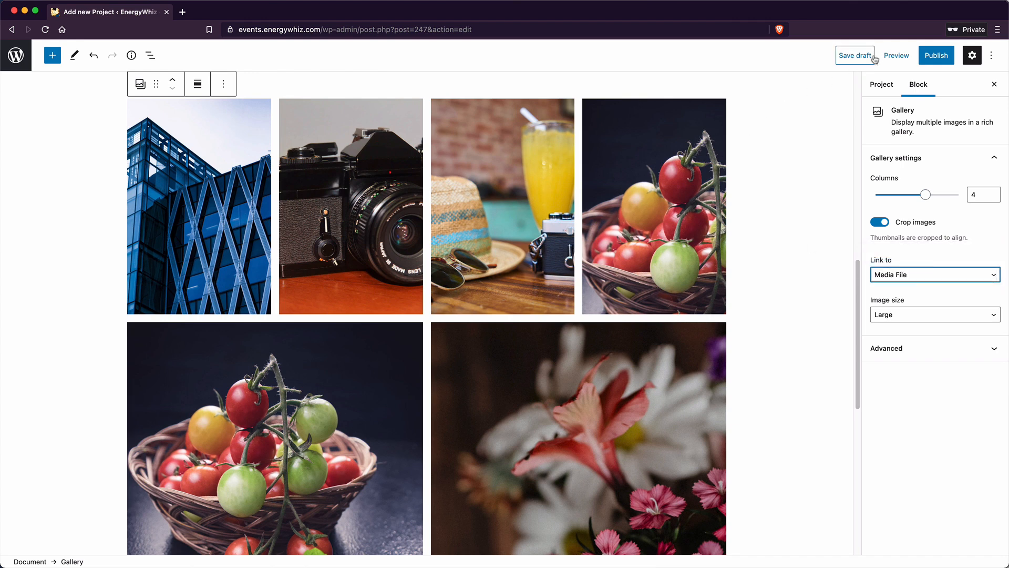
click(896, 55)
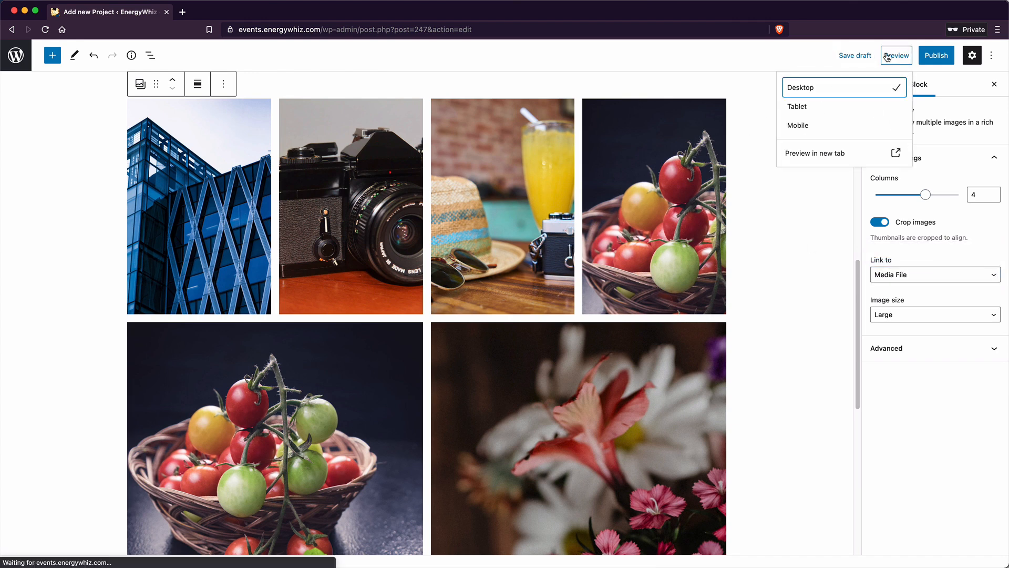
click(821, 153)
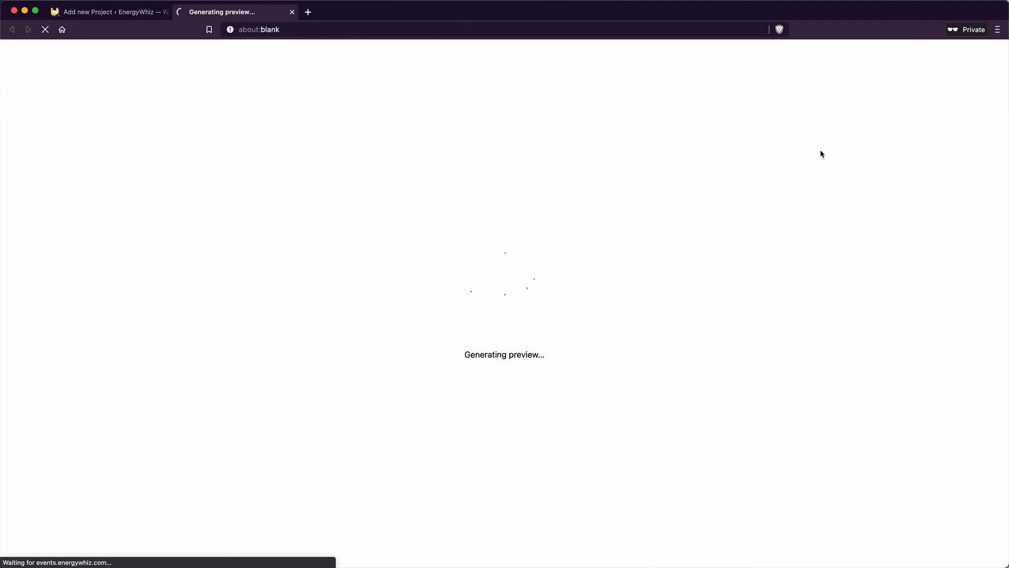
scroll(716, 306, down, 8)
scroll(715, 301, down, 5)
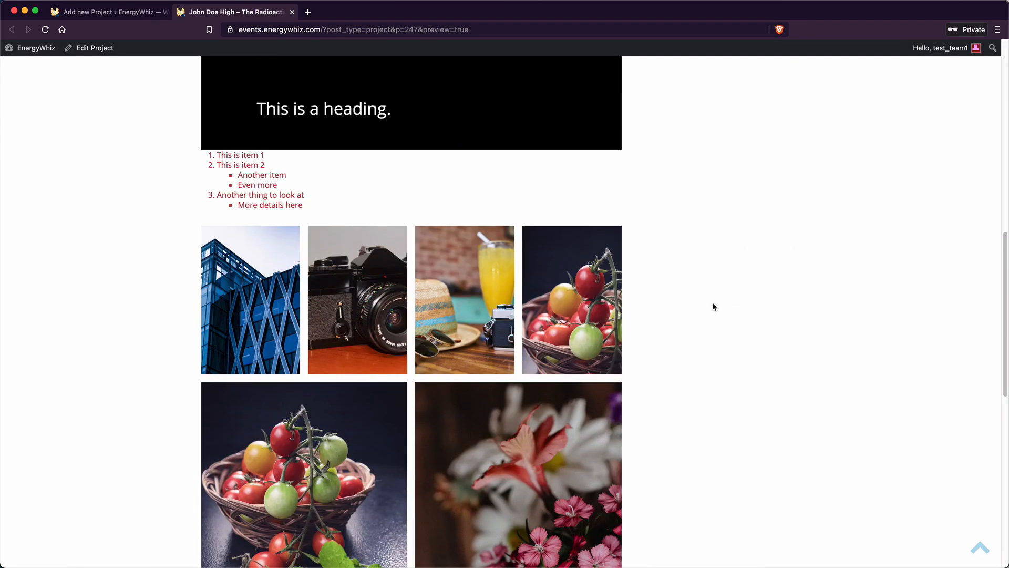
click(502, 332)
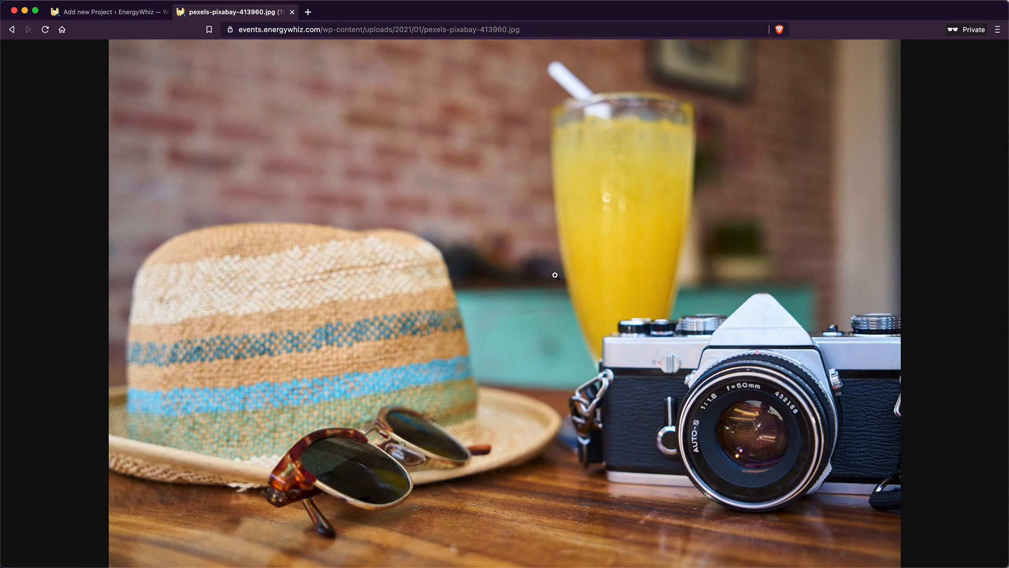
click(12, 29)
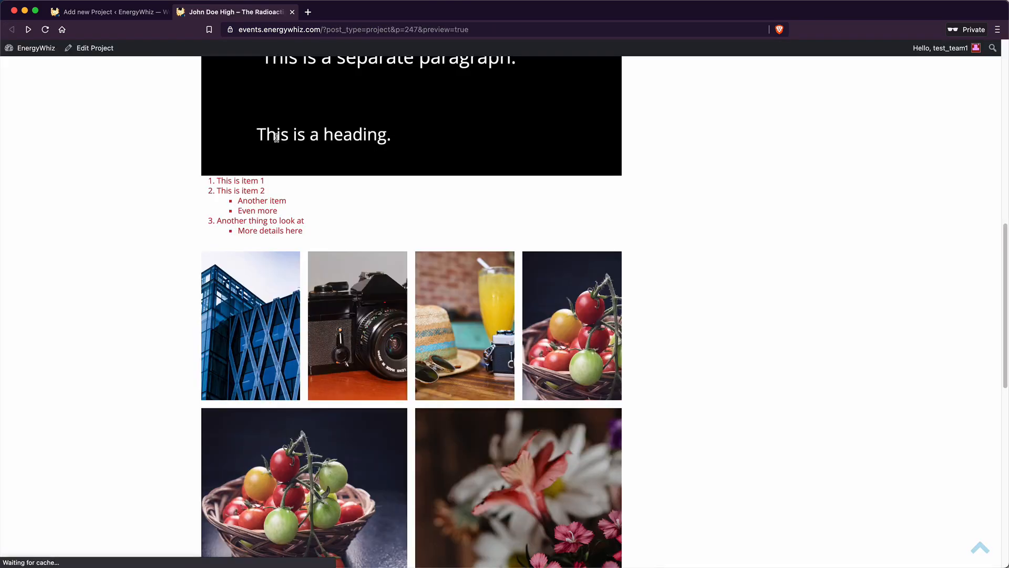
Step: Set the gallery images' link option to None in the editor, and preview the page's gallery in the browser again
click(117, 10)
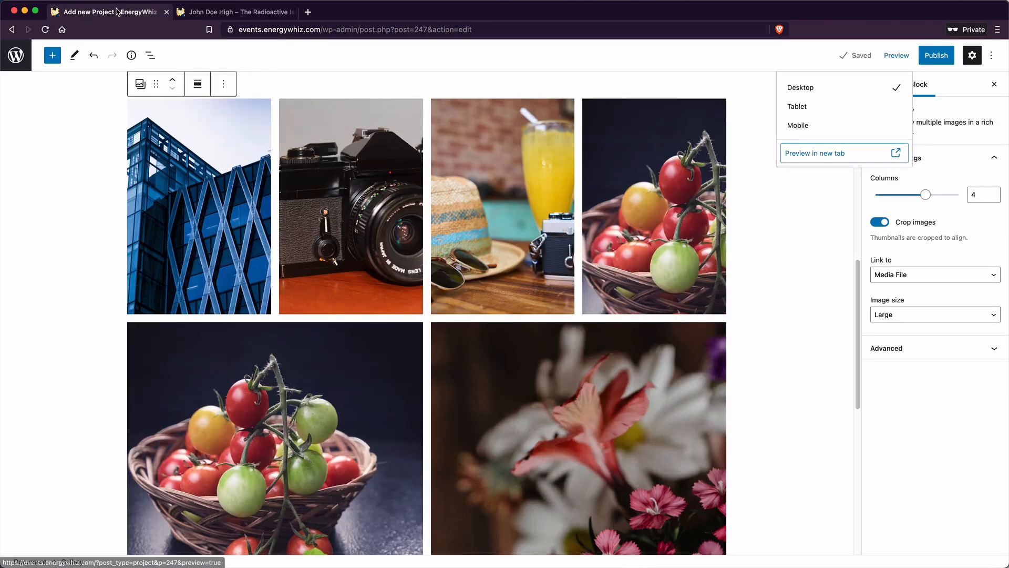
click(972, 274)
click(973, 287)
click(895, 57)
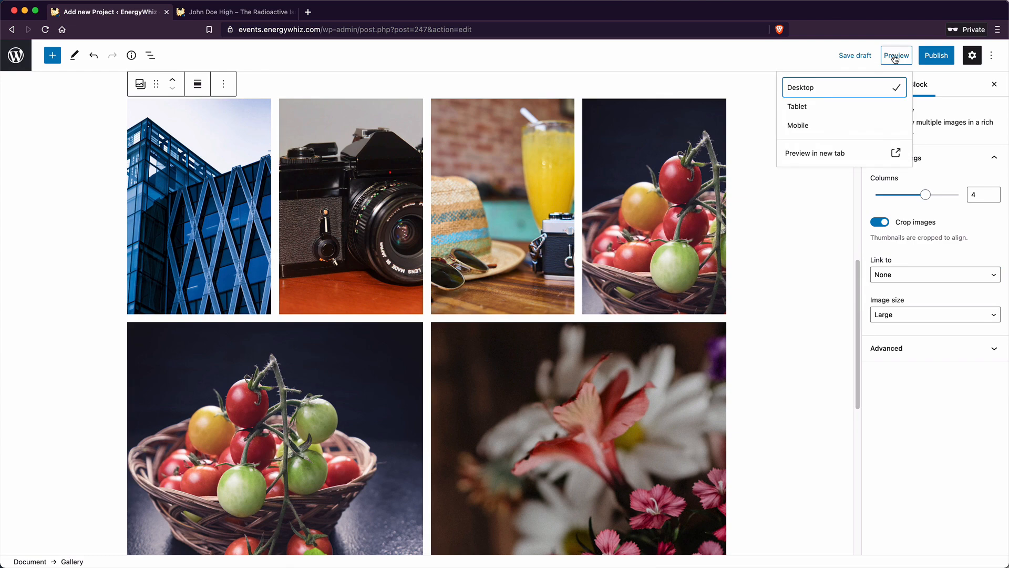
click(897, 152)
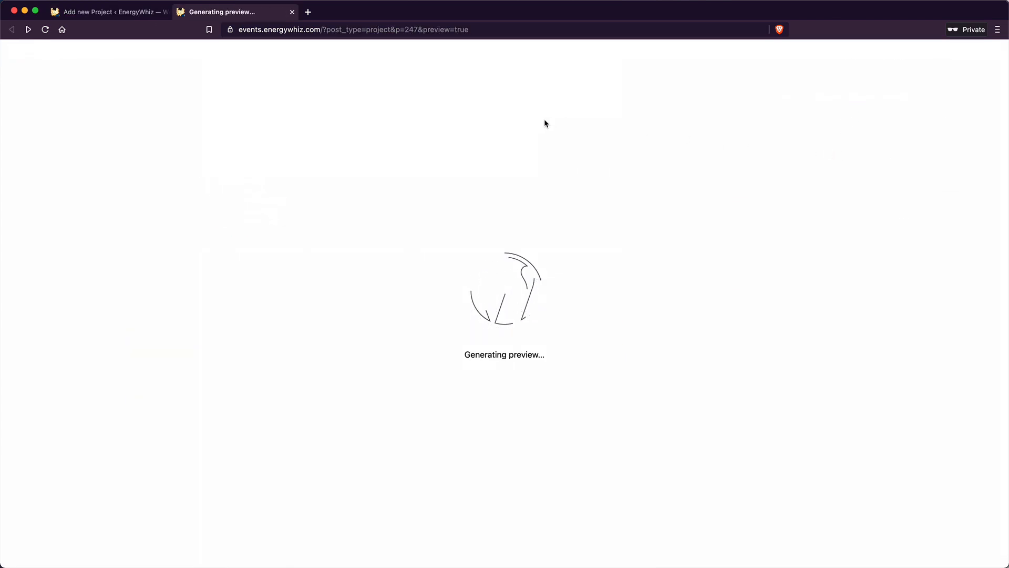
scroll(663, 379, down, 10)
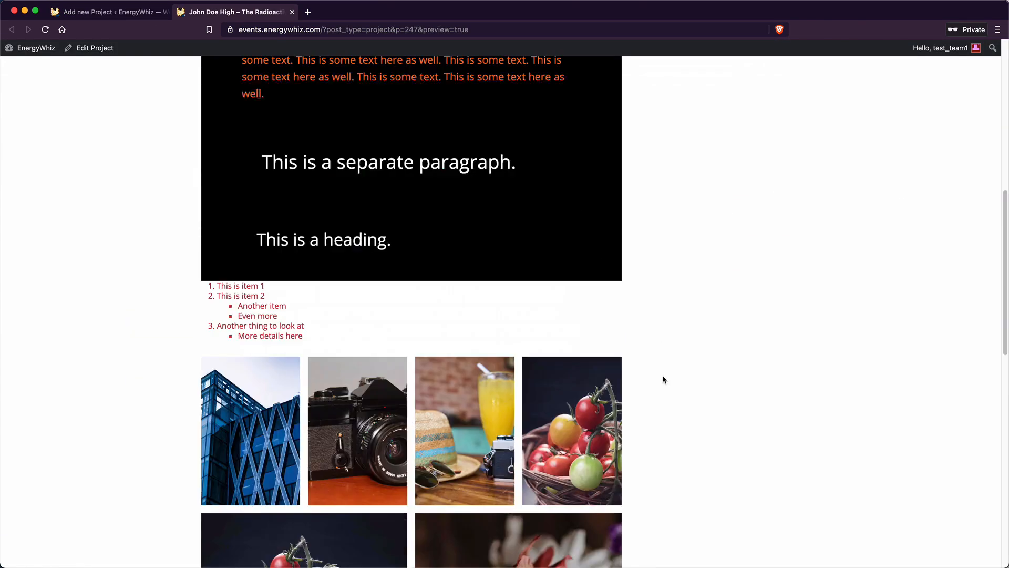
scroll(663, 379, down, 5)
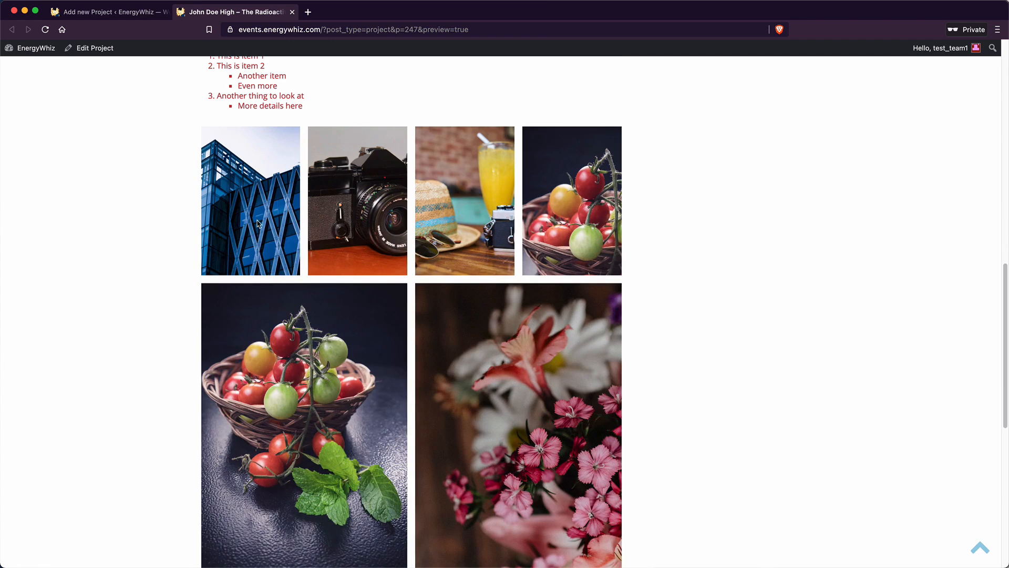